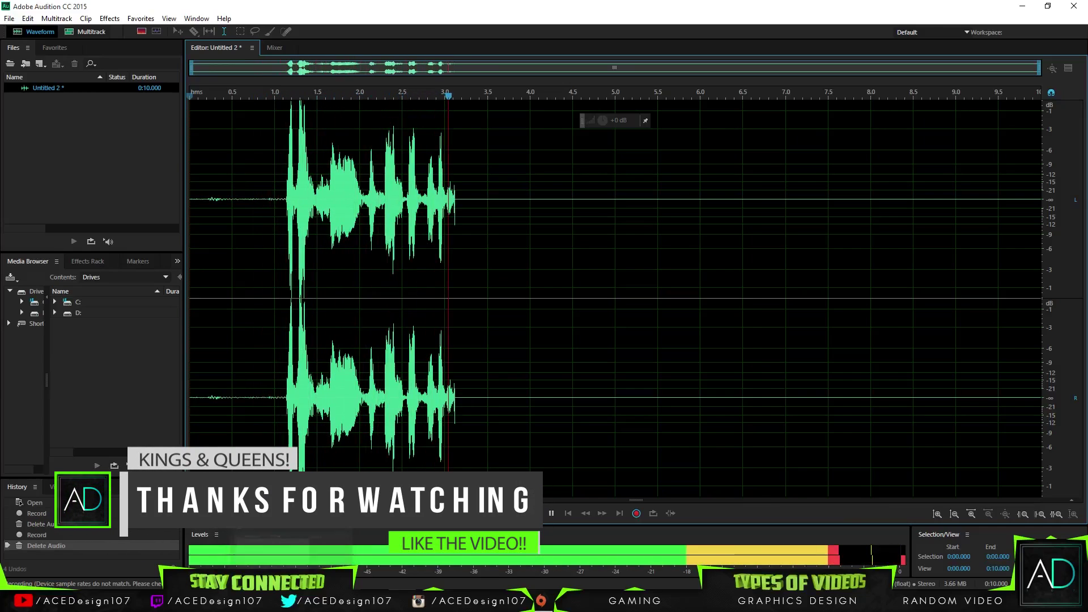
# - Switch to the Cinema 4D window holding the Photo Backing Lightroom.c4d scene
pyautogui.hotkey('alt', 'Tab')
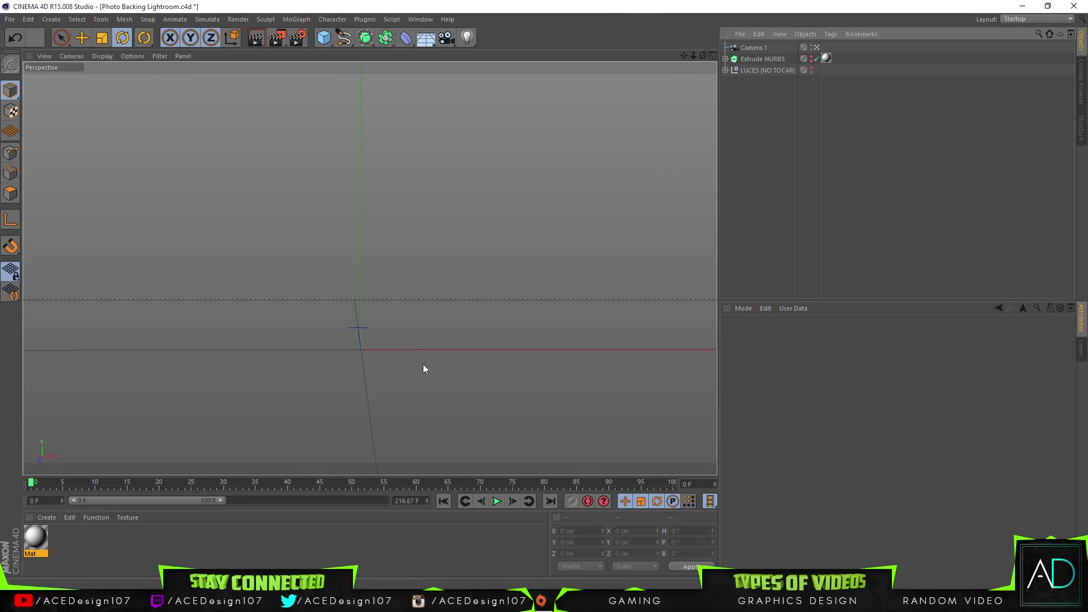
# - Open FaZe.ai from the Desktop and accept the Illustrator import settings to create the FaZe spline
pyautogui.click(12, 22)
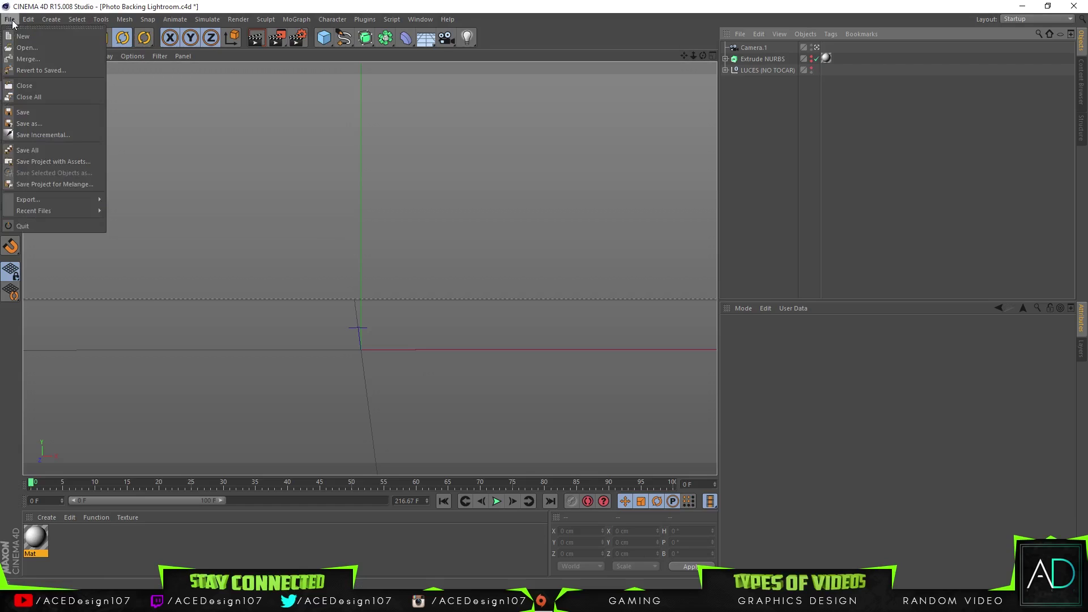
pyautogui.click(23, 38)
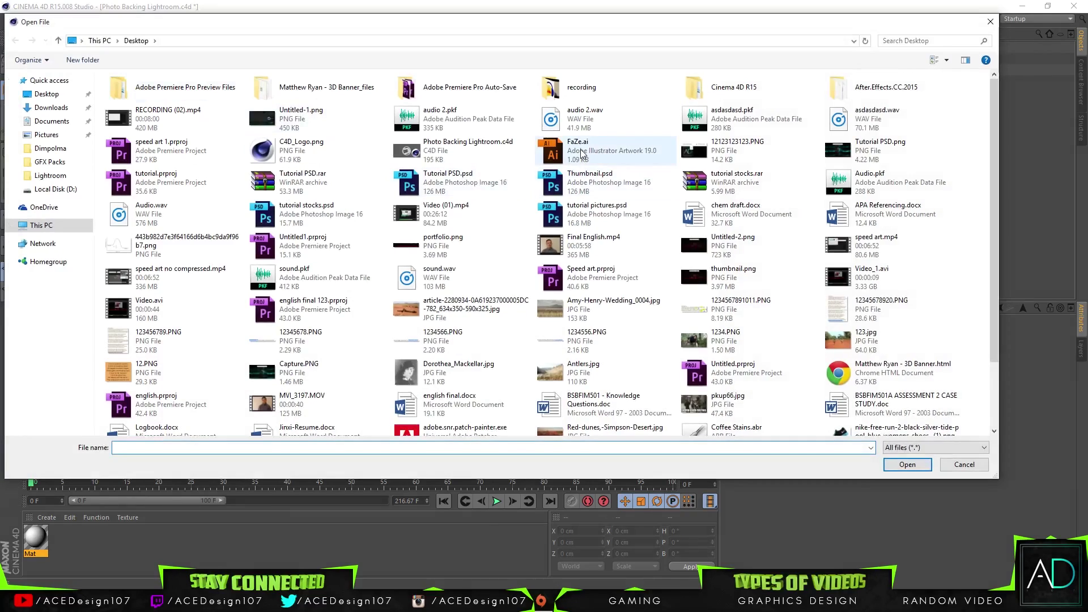
pyautogui.click(581, 153)
pyautogui.doubleClick(581, 153)
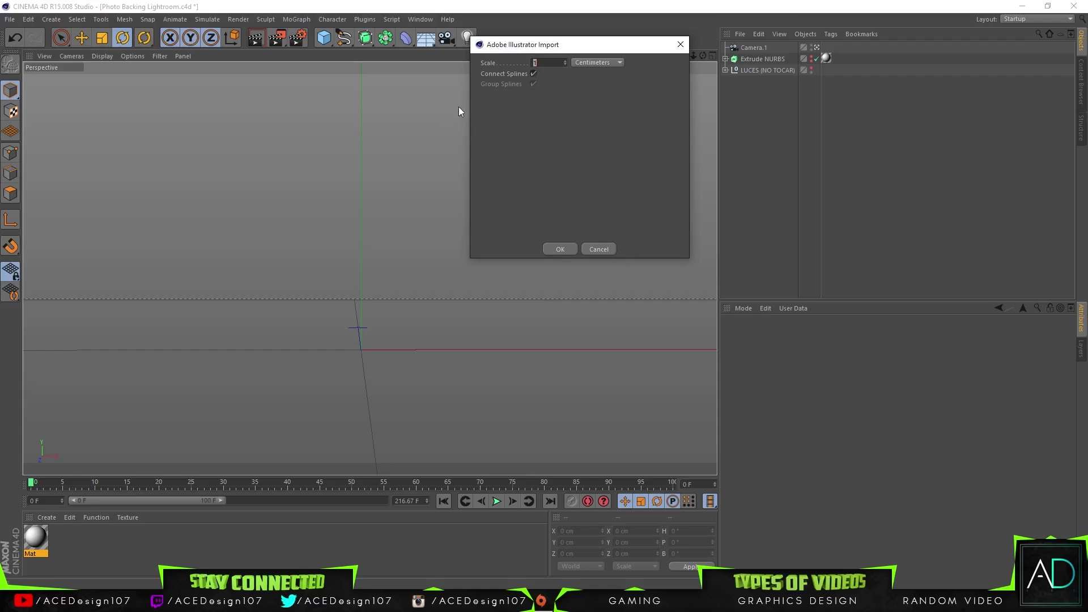
pyautogui.click(557, 247)
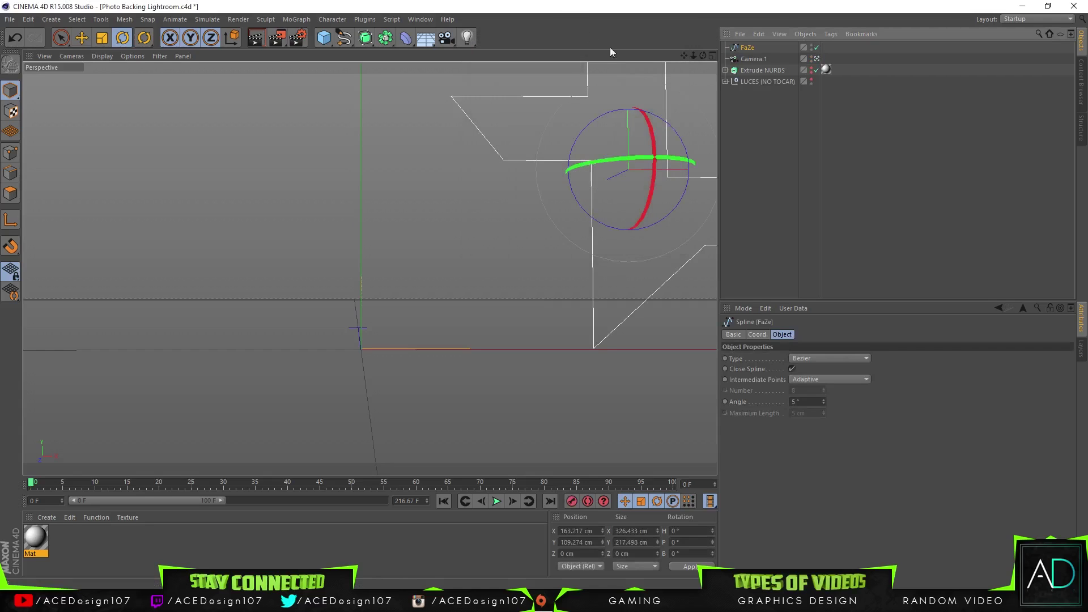
# - Lay the FaZe spline flat by rotating its pitch to -90.376°
pyautogui.moveTo(693, 55); pyautogui.dragTo(606, 56)
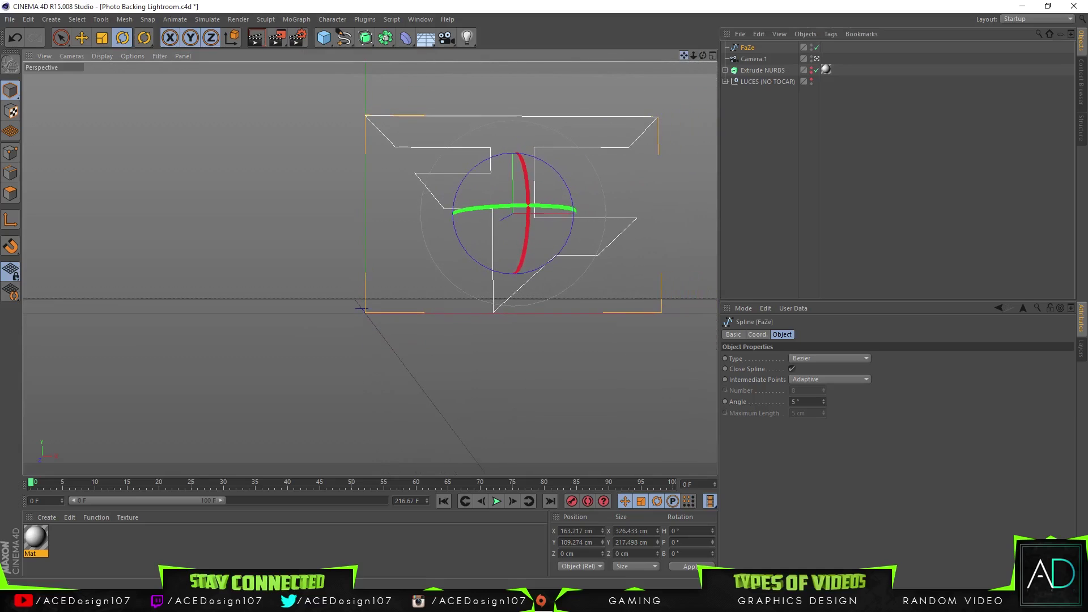
pyautogui.moveTo(684, 55); pyautogui.dragTo(625, 141)
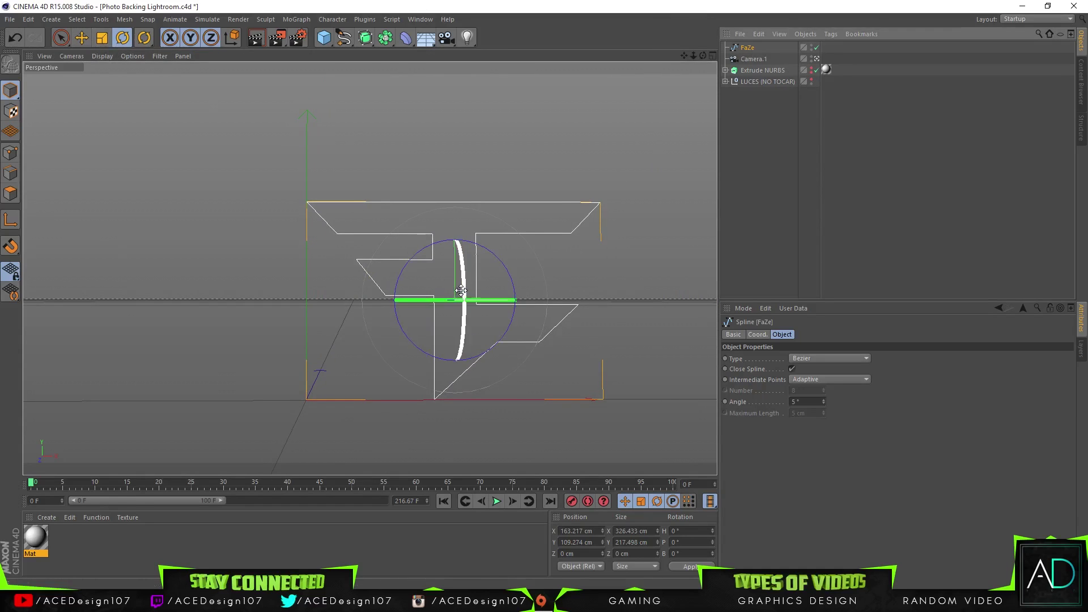
pyautogui.moveTo(461, 290); pyautogui.dragTo(424, 165)
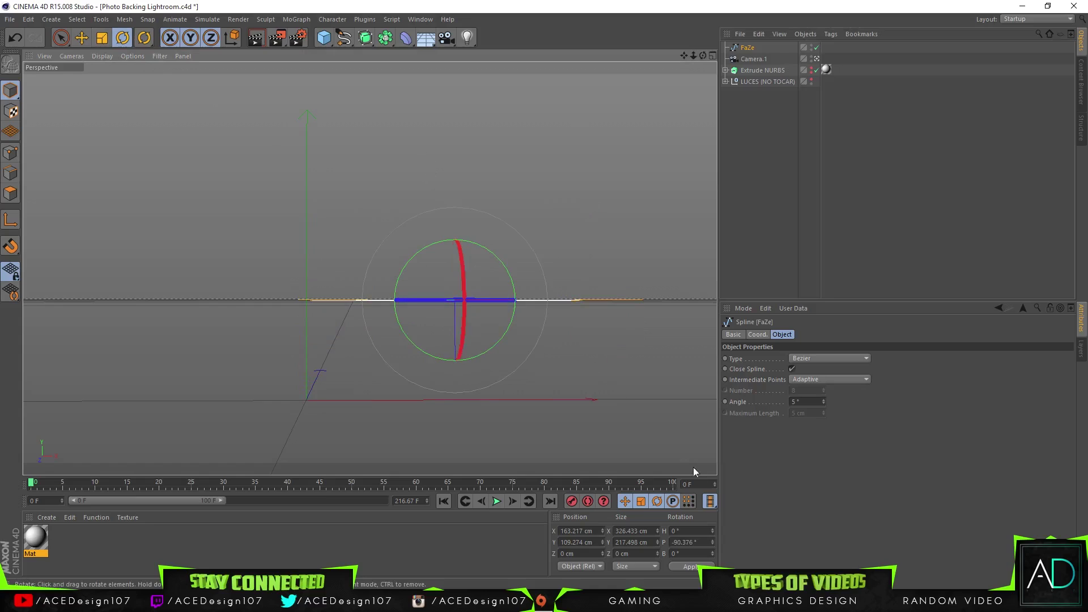
pyautogui.click(694, 543)
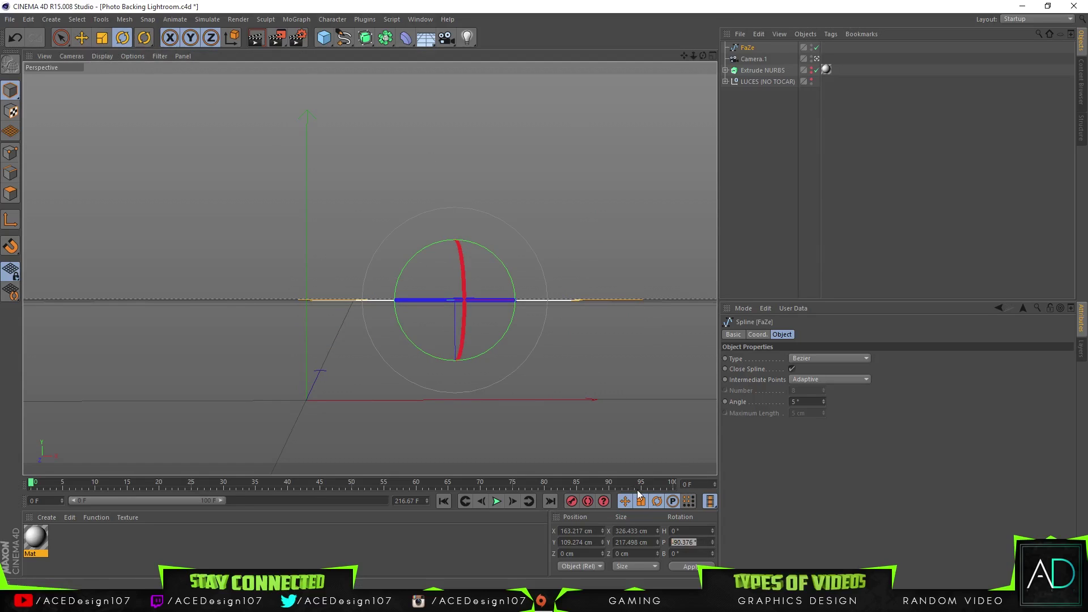
pyautogui.press('Left')
pyautogui.press('Right')
pyautogui.press('Right')
pyautogui.press('Right')
pyautogui.click(689, 566)
# - Move the FaZe spline left and down onto the ground, to X 6.432, Y 1.884, Z -0.705 cm
pyautogui.moveTo(705, 57); pyautogui.dragTo(238, 181)
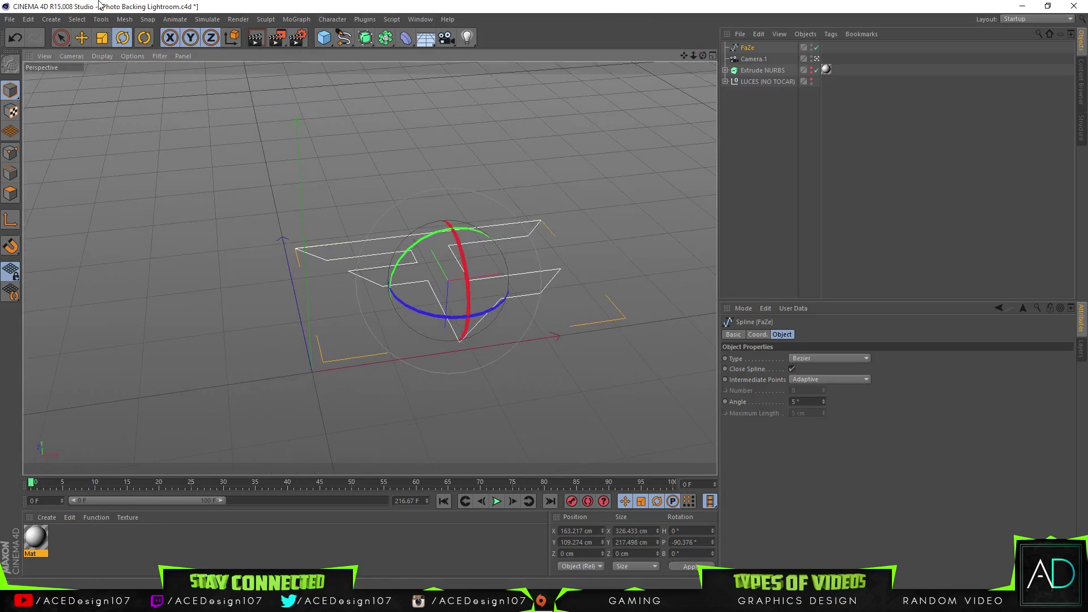
pyautogui.click(85, 39)
pyautogui.moveTo(536, 272); pyautogui.dragTo(381, 278)
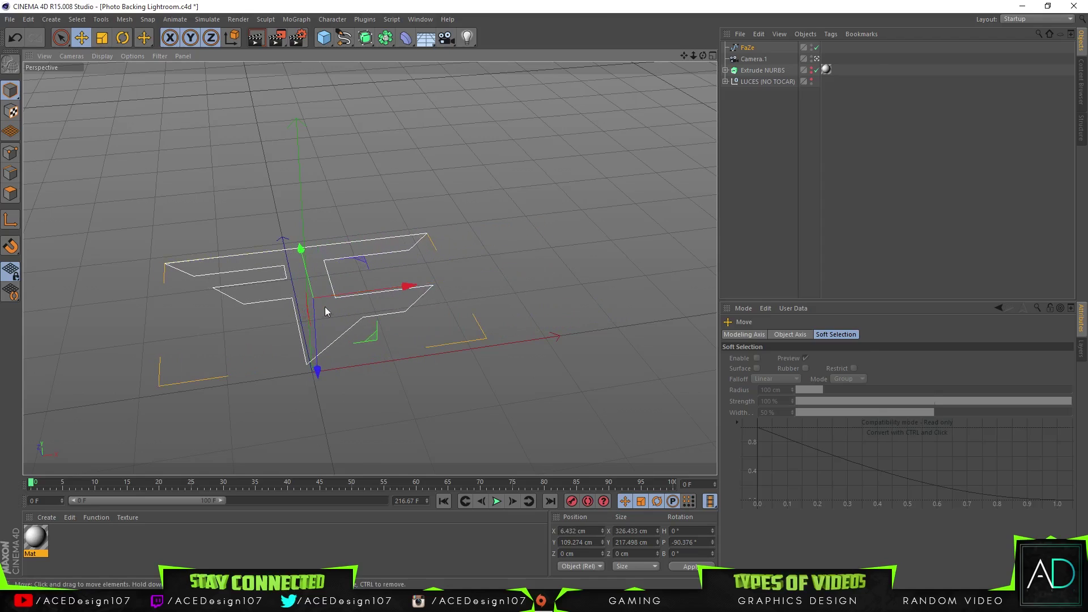
pyautogui.moveTo(317, 321); pyautogui.dragTo(319, 345)
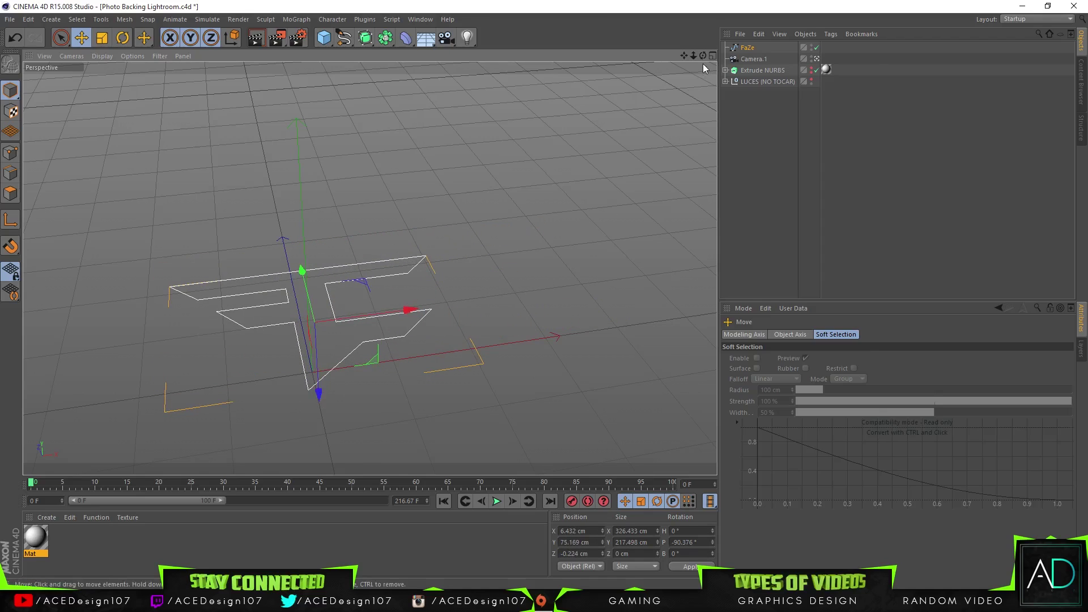
pyautogui.moveTo(703, 56); pyautogui.dragTo(700, 116)
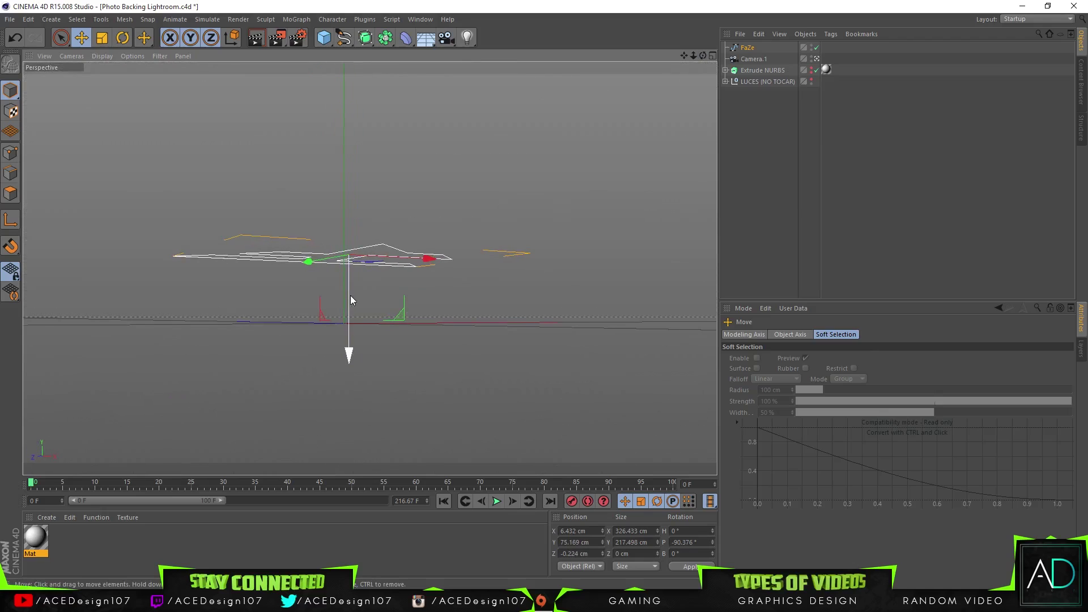
pyautogui.moveTo(350, 295); pyautogui.dragTo(339, 365)
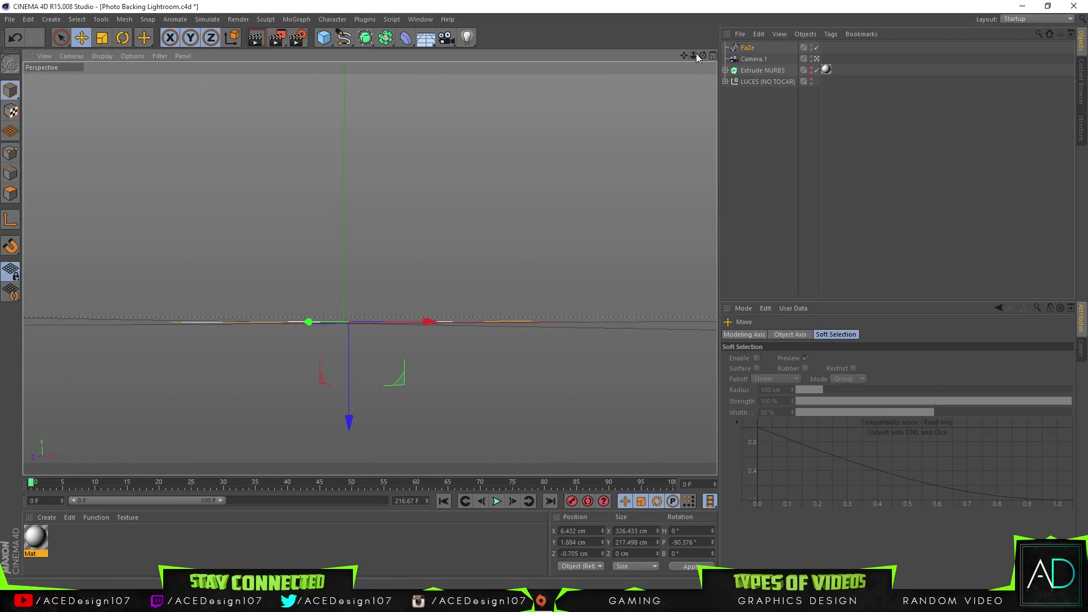
pyautogui.moveTo(702, 55); pyautogui.dragTo(688, 26)
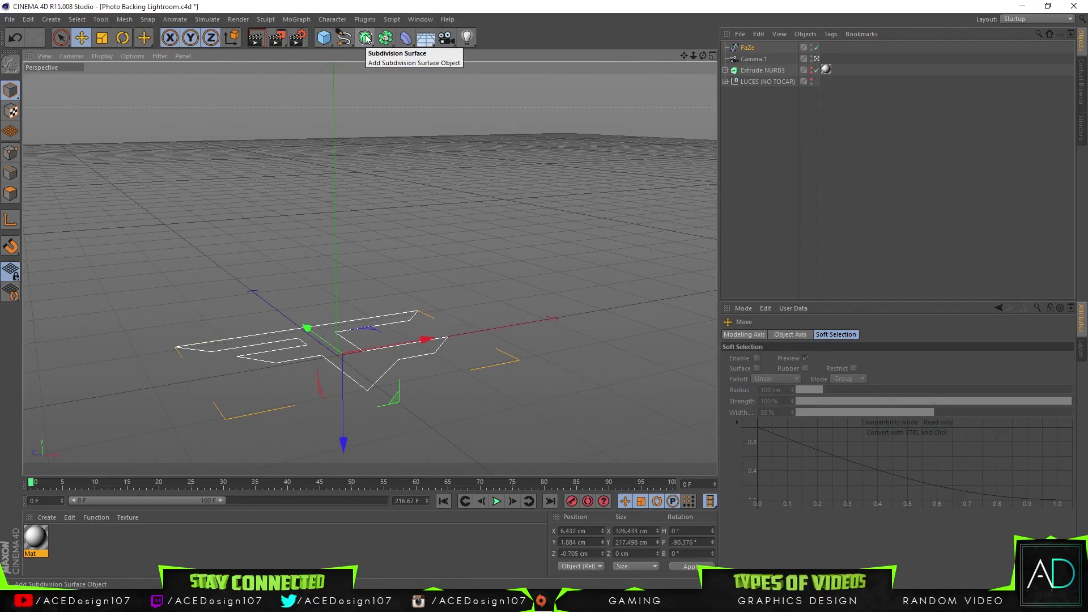
# - Put the FaZe spline inside an Extrude object with a Z movement of 90 cm
pyautogui.moveTo(365, 38); pyautogui.dragTo(489, 56)
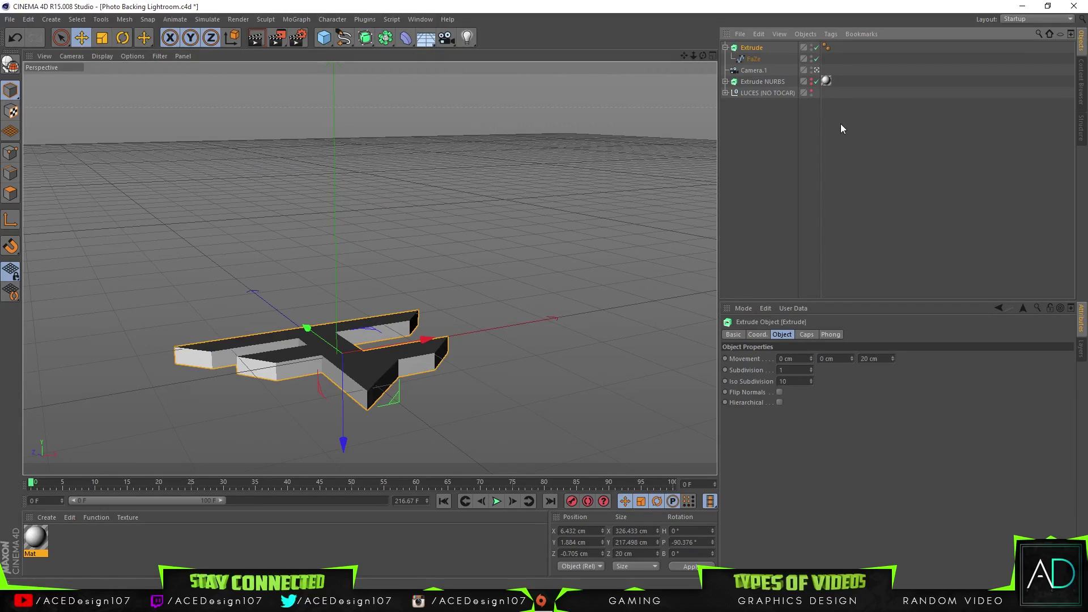
pyautogui.click(883, 358)
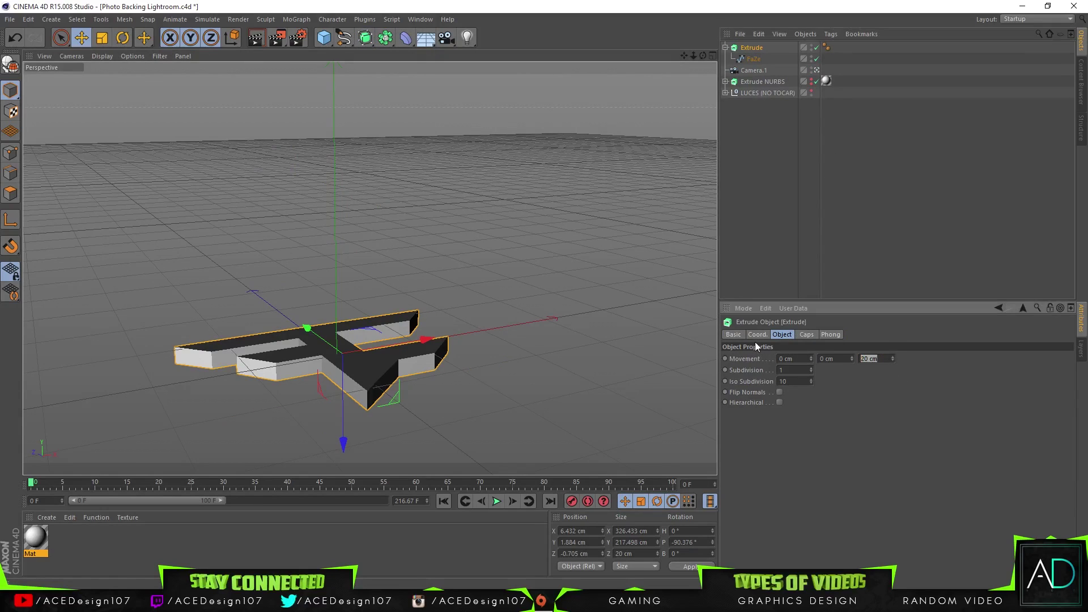
pyautogui.press('F5')
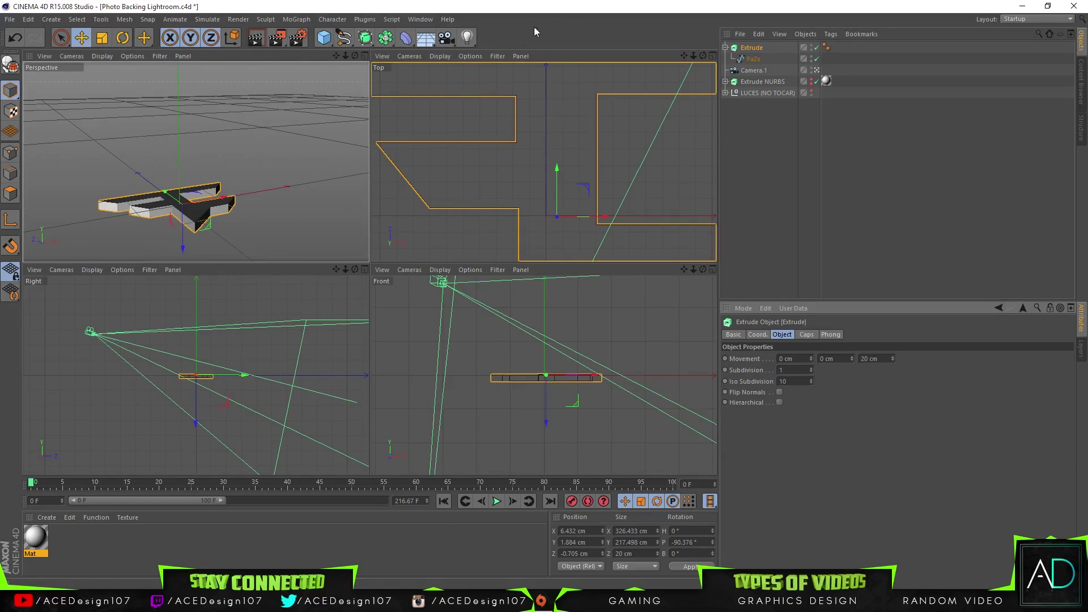
pyautogui.click(364, 55)
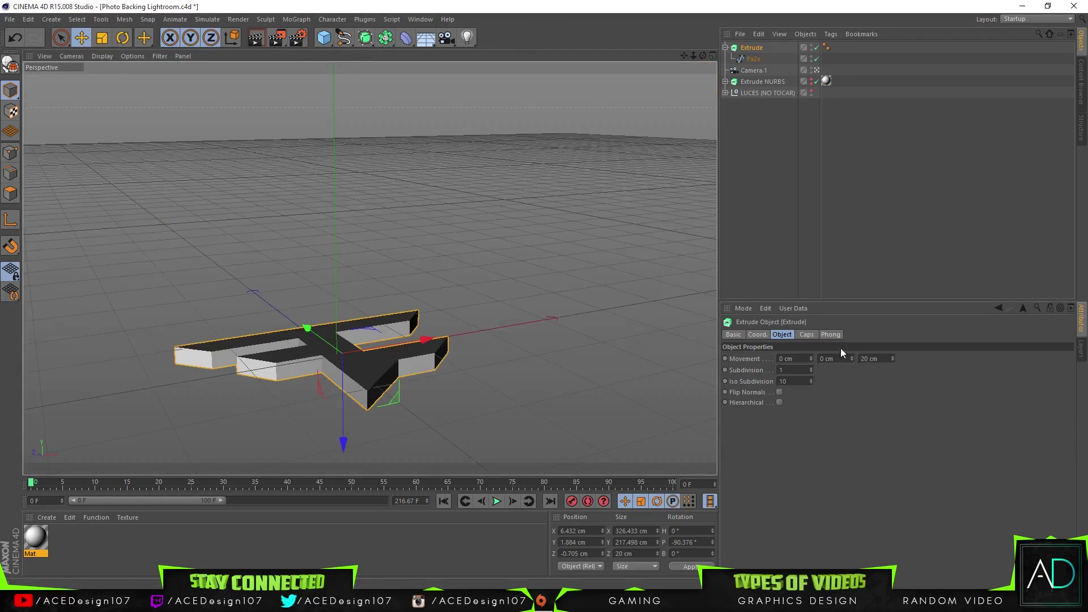
pyautogui.click(881, 358)
pyautogui.write('90')
pyautogui.press('Return')
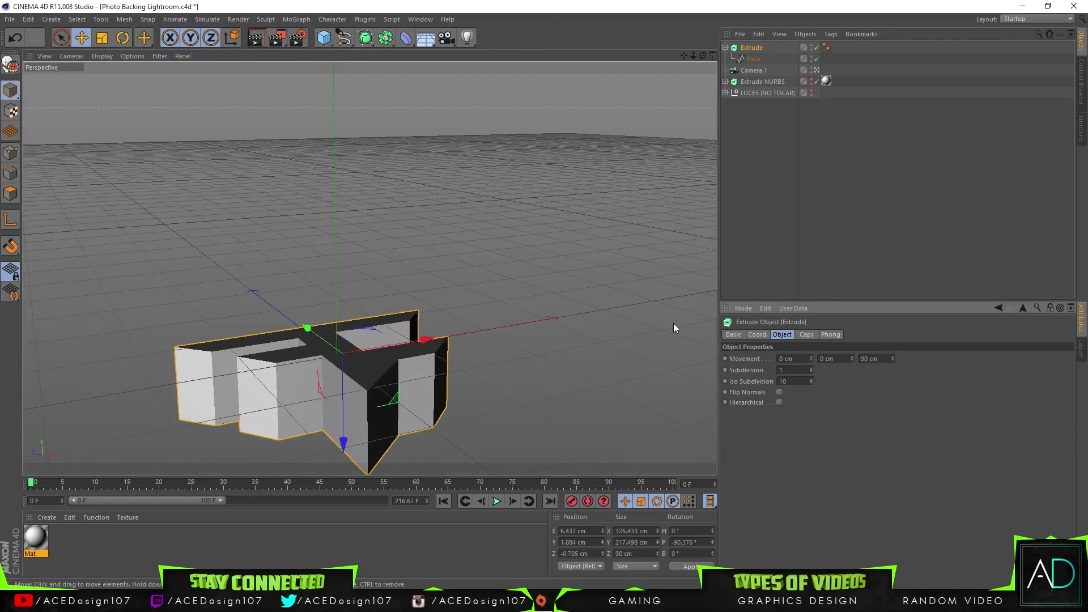
# - Raise the extruded logo to Y 108.464 cm, undoing an accidental tilt
pyautogui.moveTo(344, 413); pyautogui.dragTo(283, 260)
pyautogui.click(123, 37)
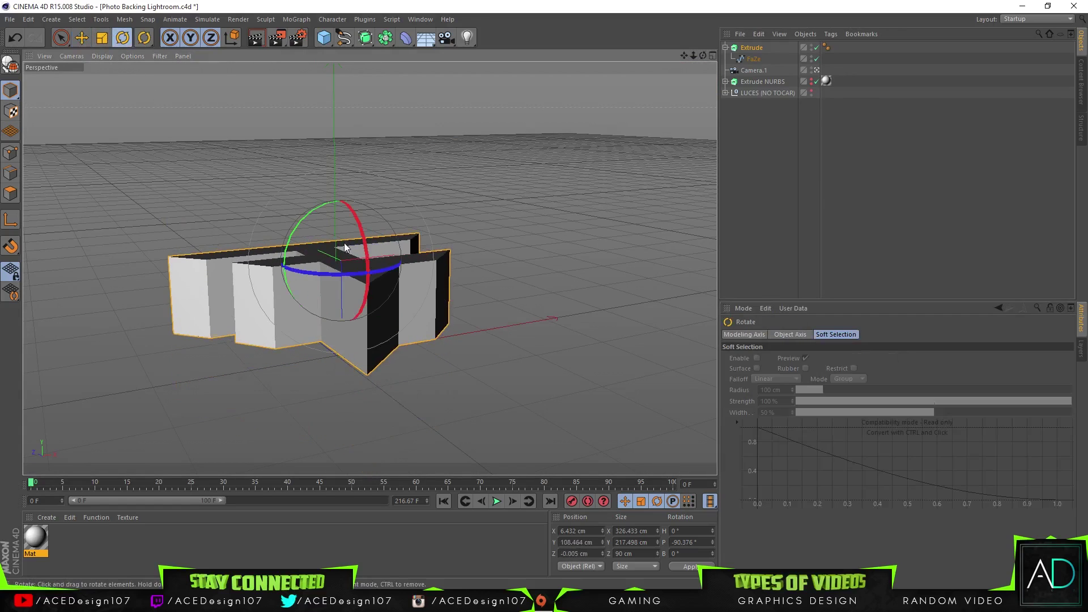
pyautogui.moveTo(363, 238)
pyautogui.mouseDown()
pyautogui.moveTo(367, 268)
pyautogui.moveTo(360, 247)
pyautogui.mouseUp()
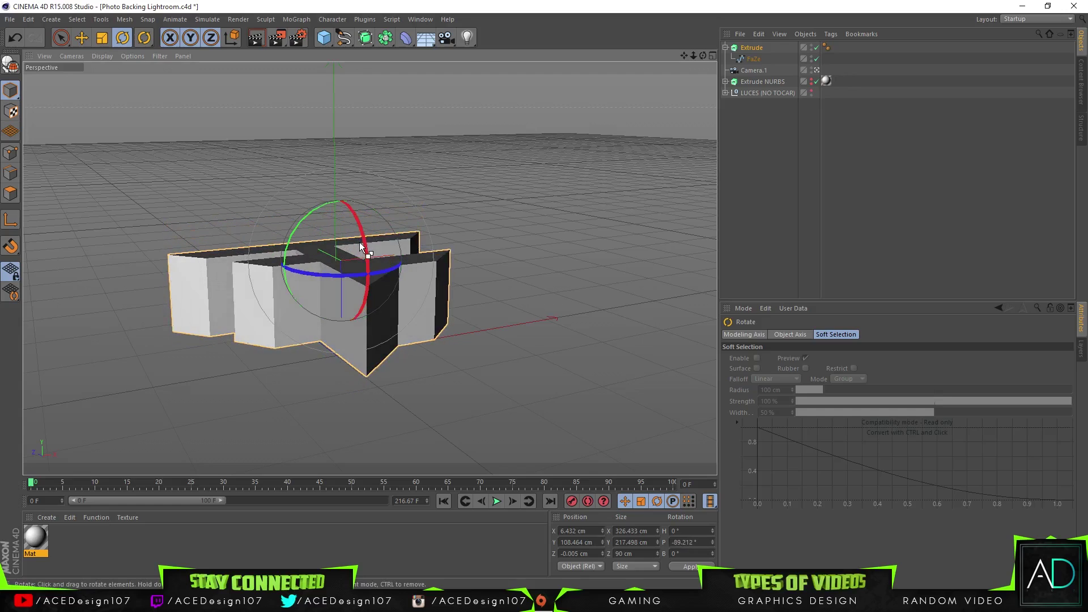
pyautogui.hotkey('ctrl', 'z')
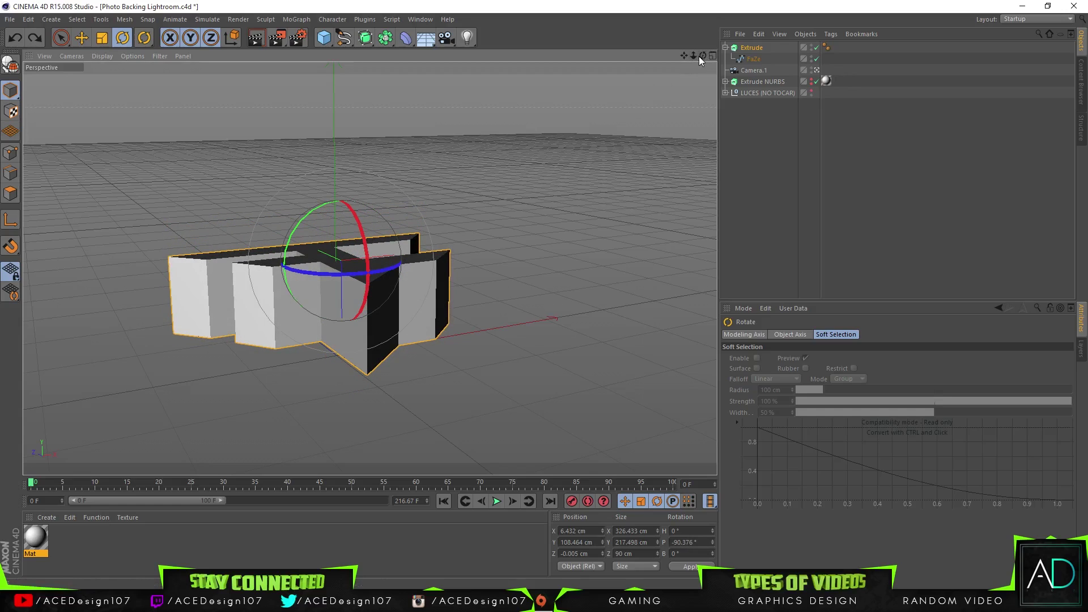
# - Set both Start and End of the Extrude to Fillet Cap with a 2 cm radius
pyautogui.click(752, 49)
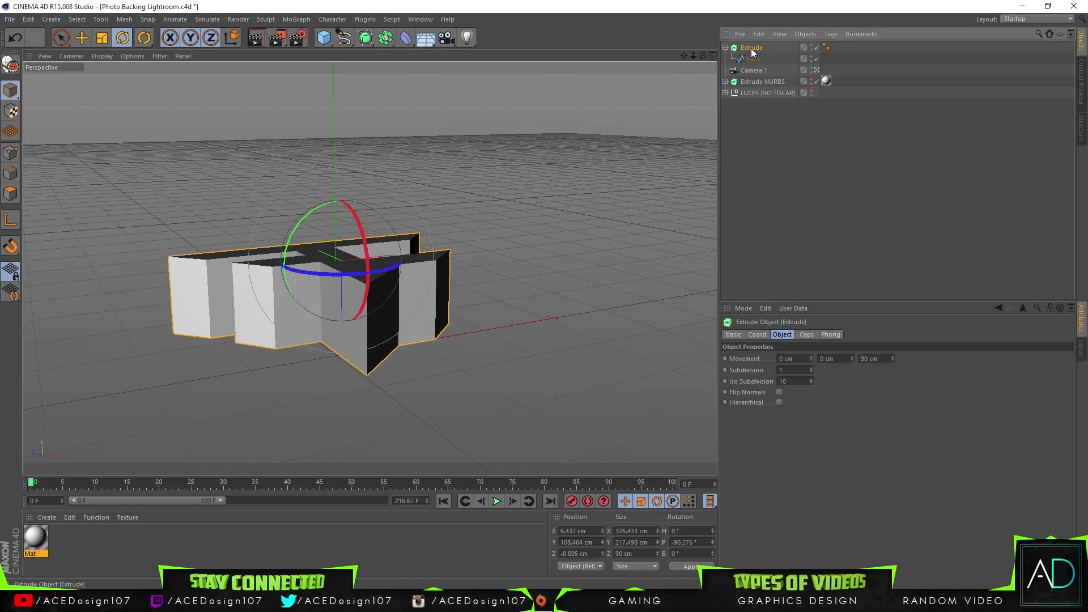
pyautogui.click(806, 335)
pyautogui.click(801, 360)
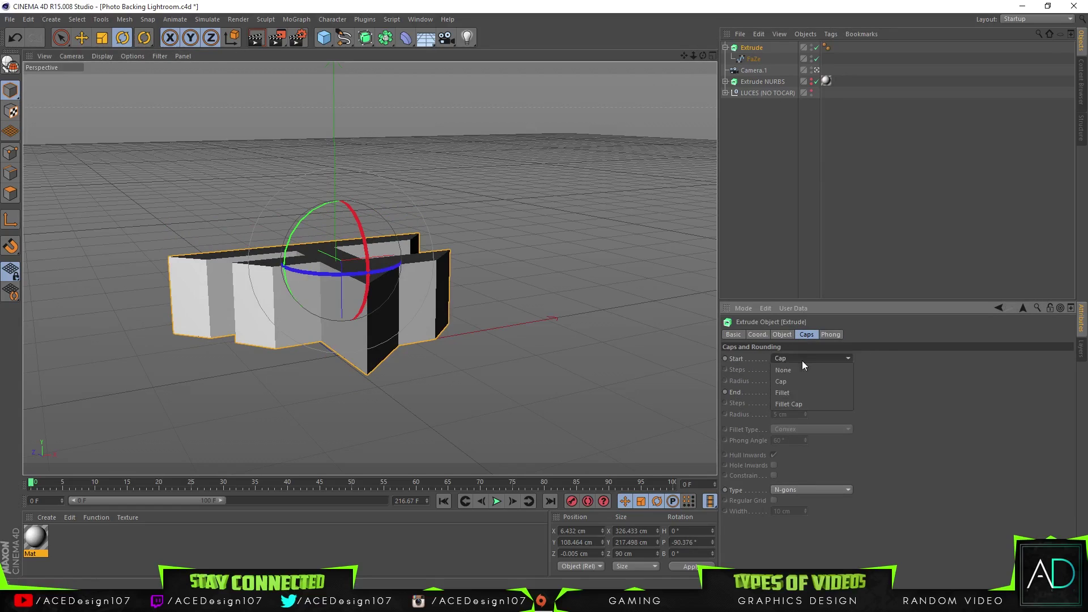
pyautogui.click(794, 401)
pyautogui.click(798, 393)
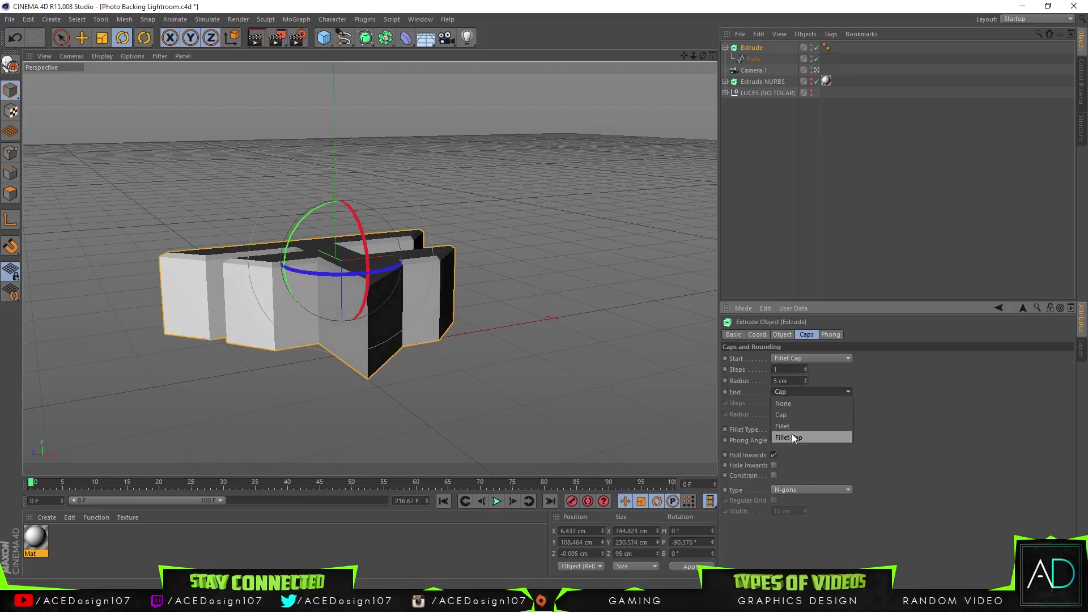
pyautogui.click(787, 437)
pyautogui.doubleClick(789, 379)
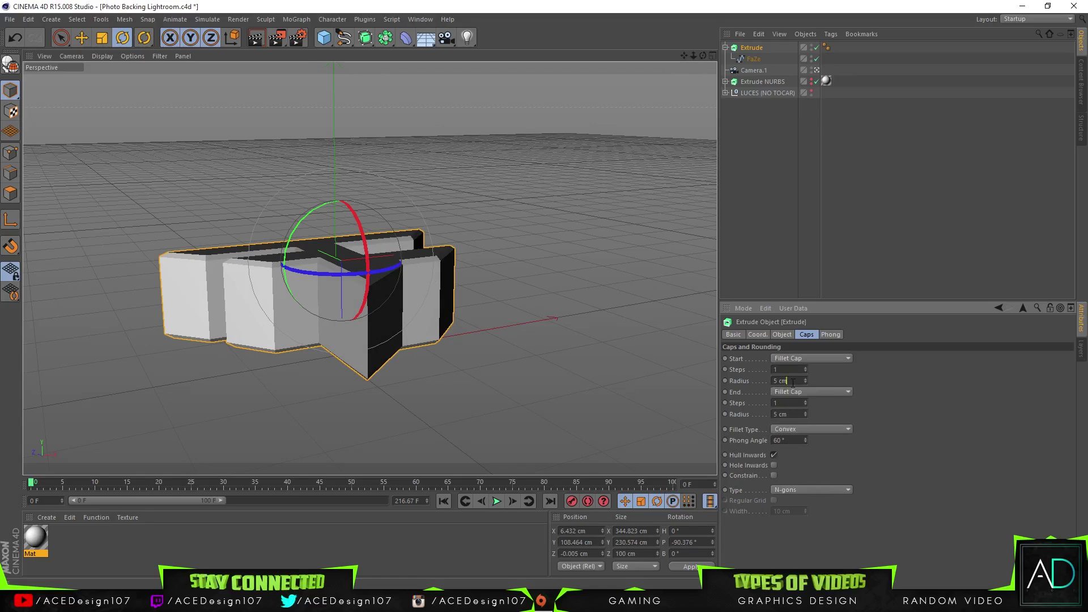
pyautogui.write('2')
pyautogui.press('Tab')
pyautogui.write('2')
pyautogui.press('Return')
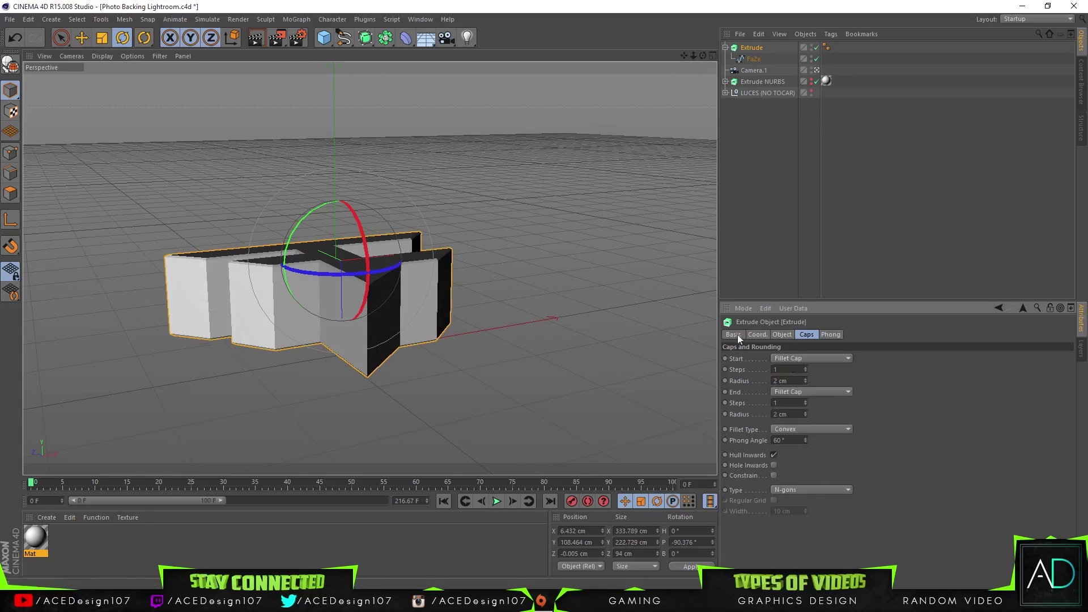
pyautogui.moveTo(701, 55)
pyautogui.mouseDown()
pyautogui.moveTo(720, 66)
pyautogui.moveTo(696, 61)
pyautogui.mouseUp()
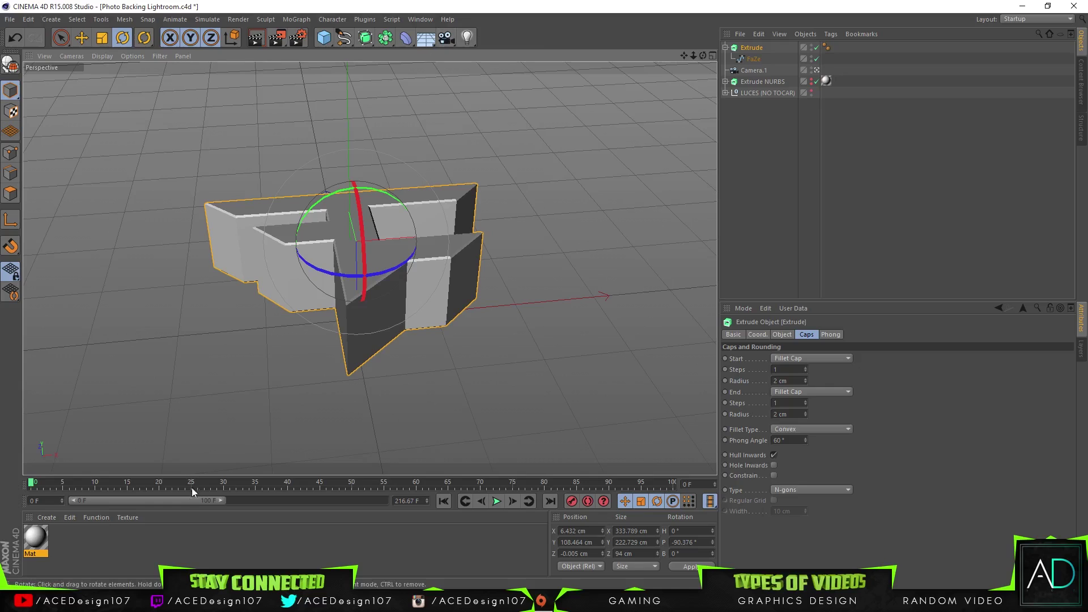
# - Create a new material Mat.1 and open its Color settings in the Material Editor
pyautogui.click(47, 517)
pyautogui.click(68, 421)
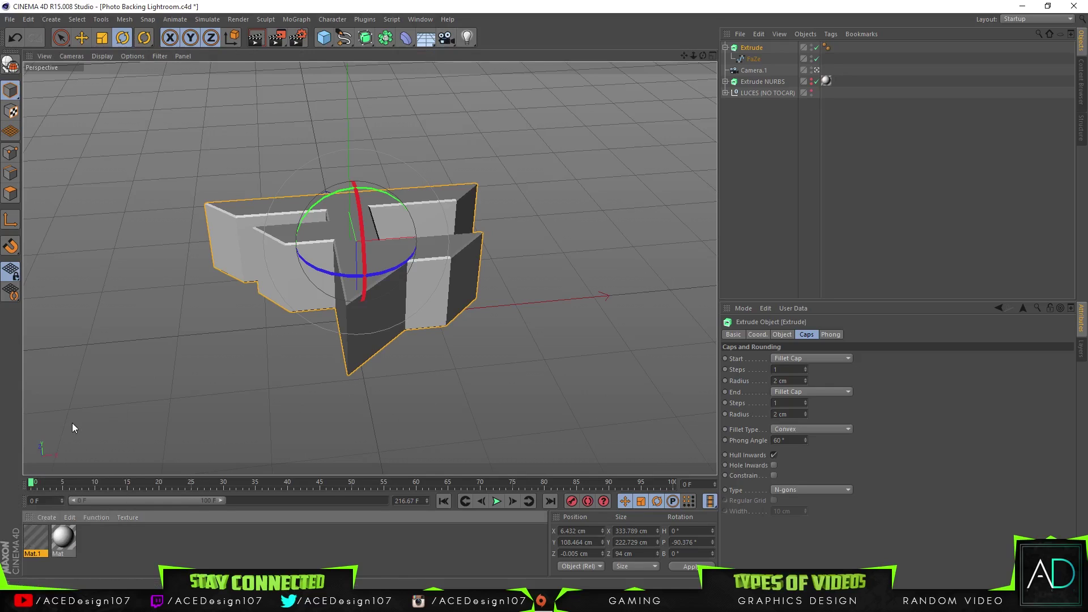
pyautogui.rightClick(40, 529)
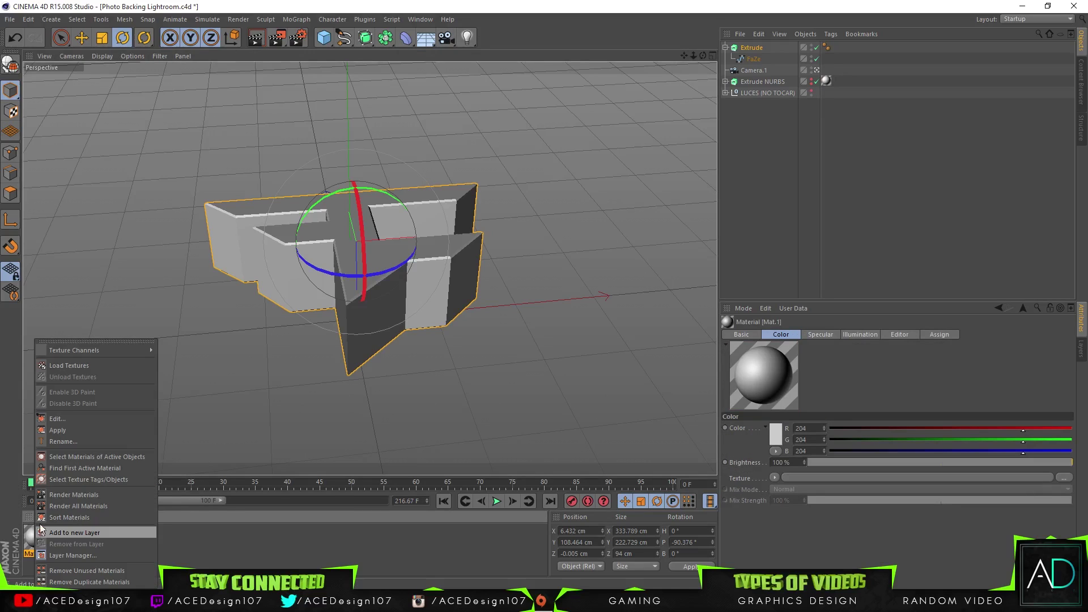
pyautogui.click(69, 419)
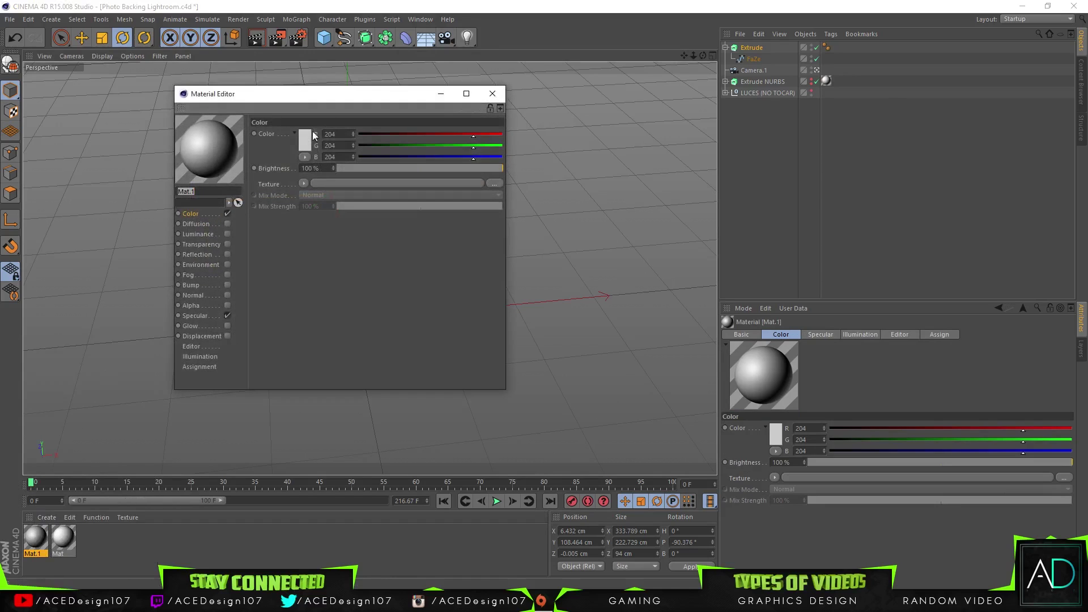
pyautogui.click(189, 213)
# - Load Red-dunes,-Simpson-Desert.jpg as Mat.1's Color texture, copying it into the project
pyautogui.click(494, 183)
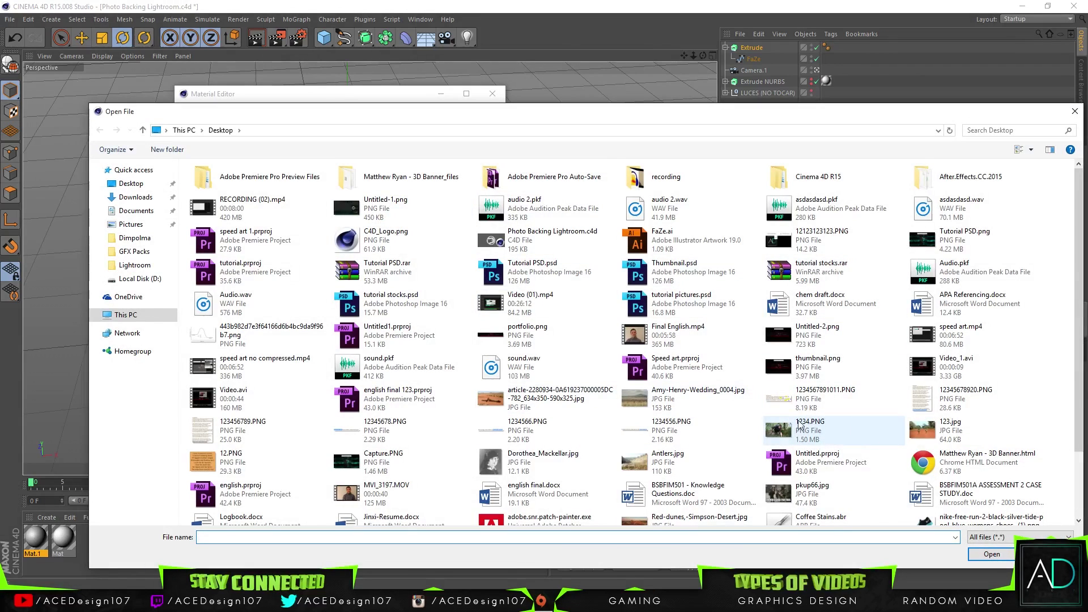
pyautogui.click(541, 399)
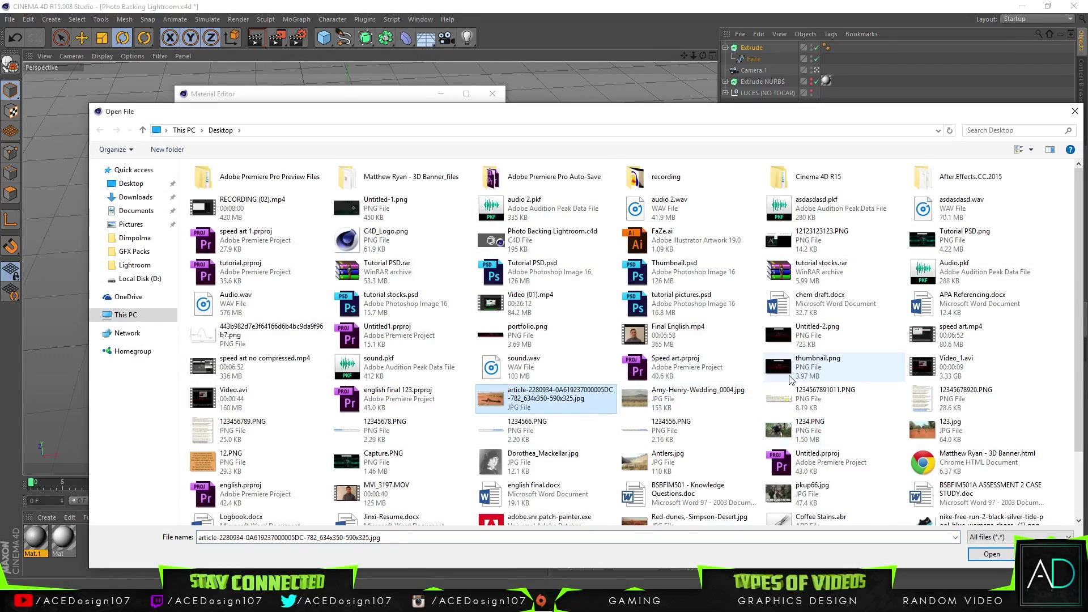
pyautogui.scroll(-1, 832, 368)
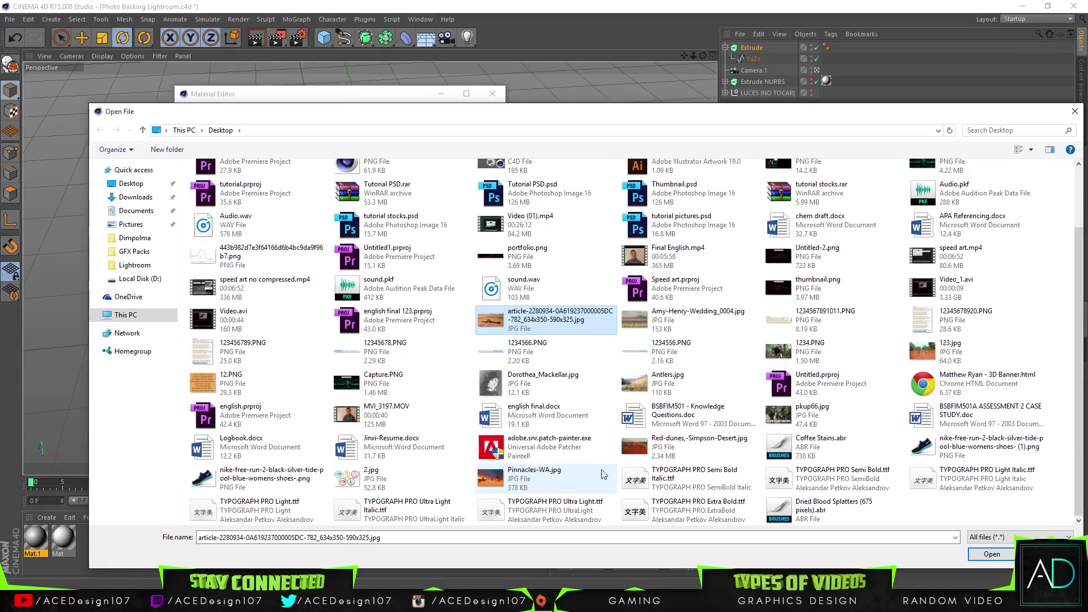
pyautogui.click(658, 448)
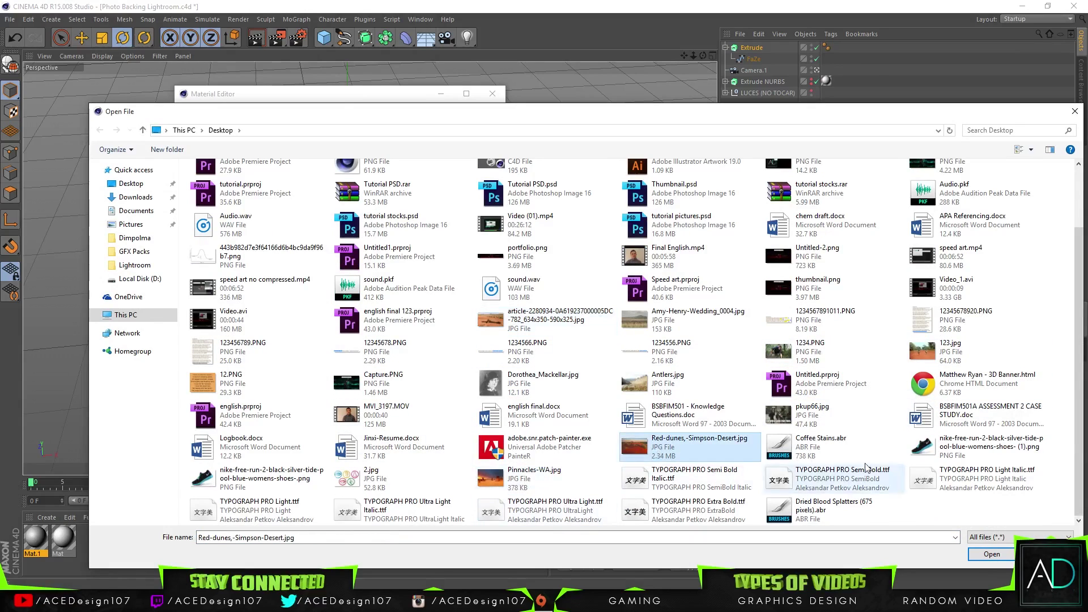
pyautogui.click(992, 555)
pyautogui.click(556, 342)
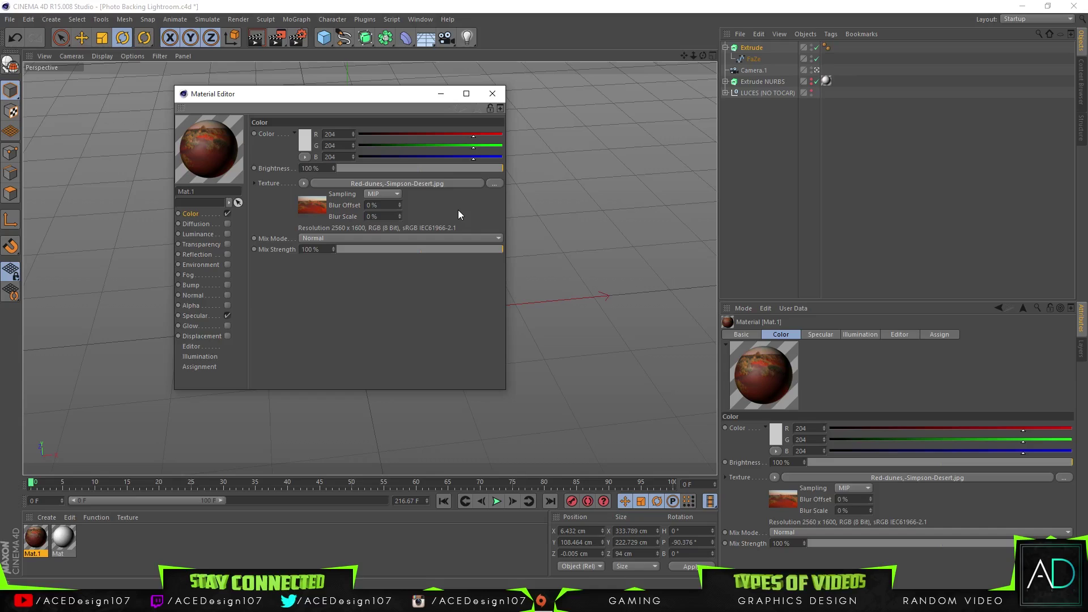
# - Add a Background object carrying Mat.1 and render a preview of the logo against the desert
pyautogui.click(493, 95)
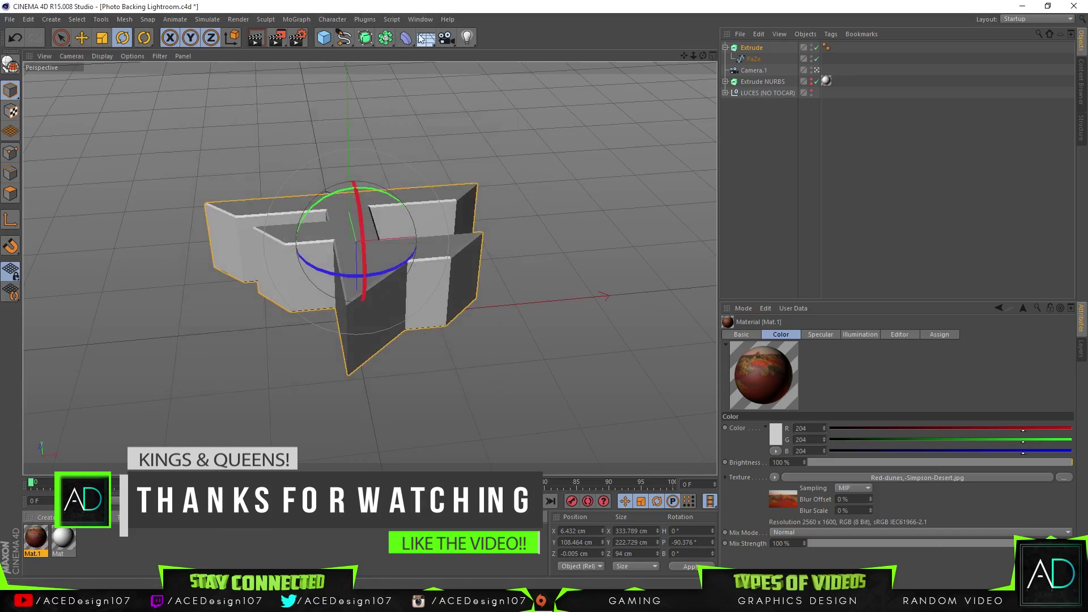
pyautogui.click(425, 37)
pyautogui.click(473, 136)
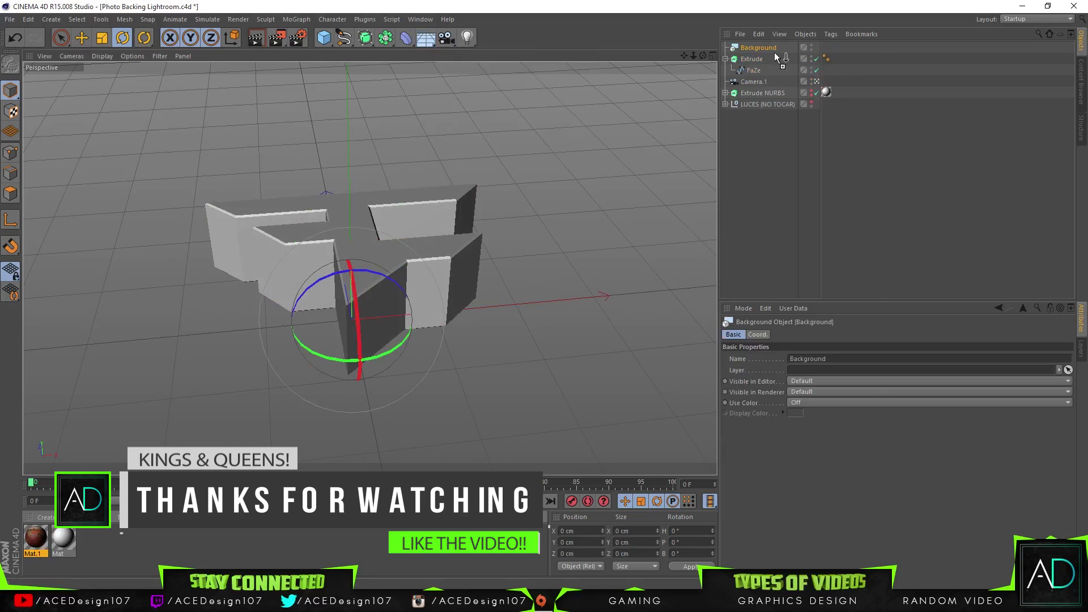
pyautogui.moveTo(775, 52); pyautogui.dragTo(775, 50)
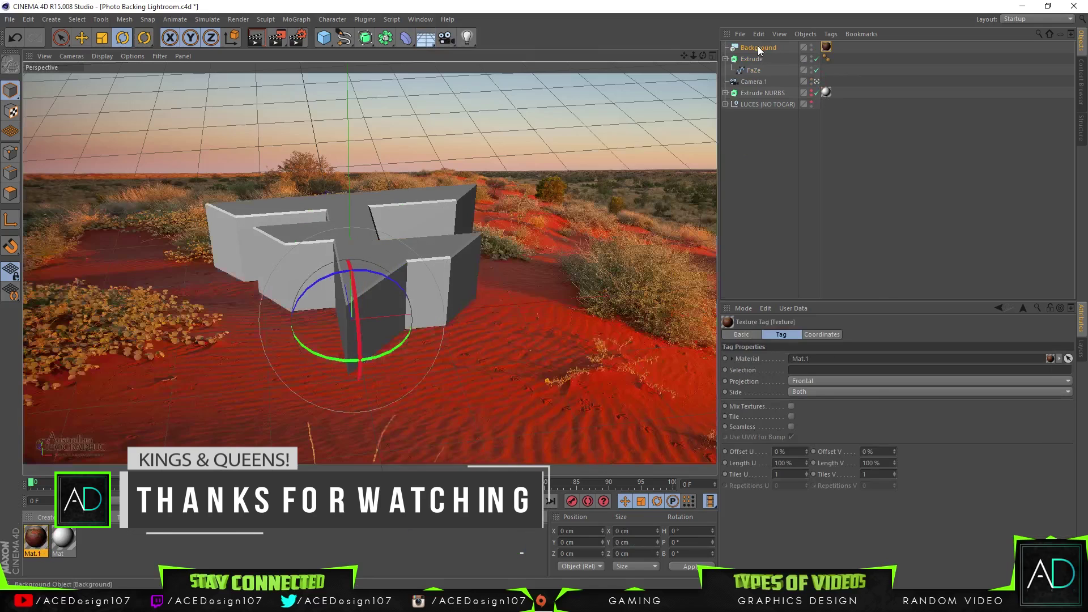
pyautogui.click(258, 39)
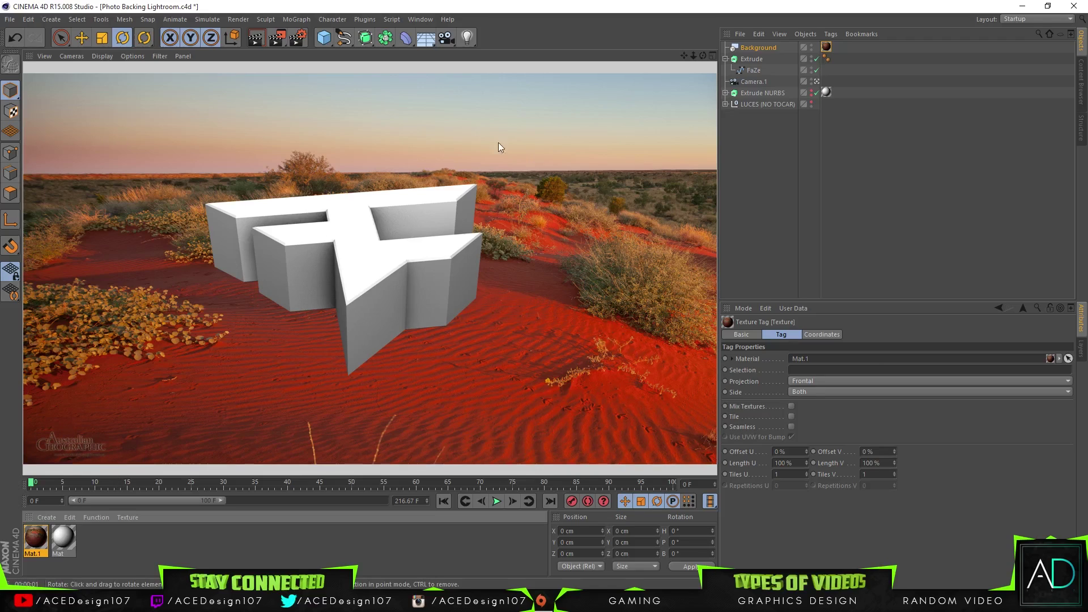
pyautogui.click(754, 48)
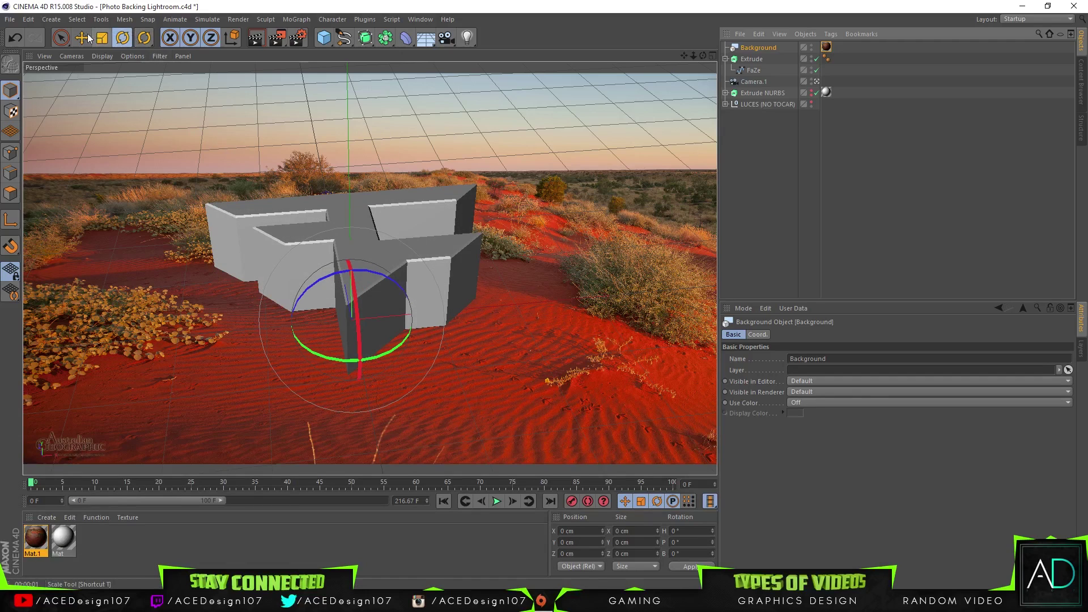
# - Move the extruded logo lower, sideways and further back so it sits among the dunes
pyautogui.press('e')
pyautogui.moveTo(350, 243); pyautogui.dragTo(424, 292)
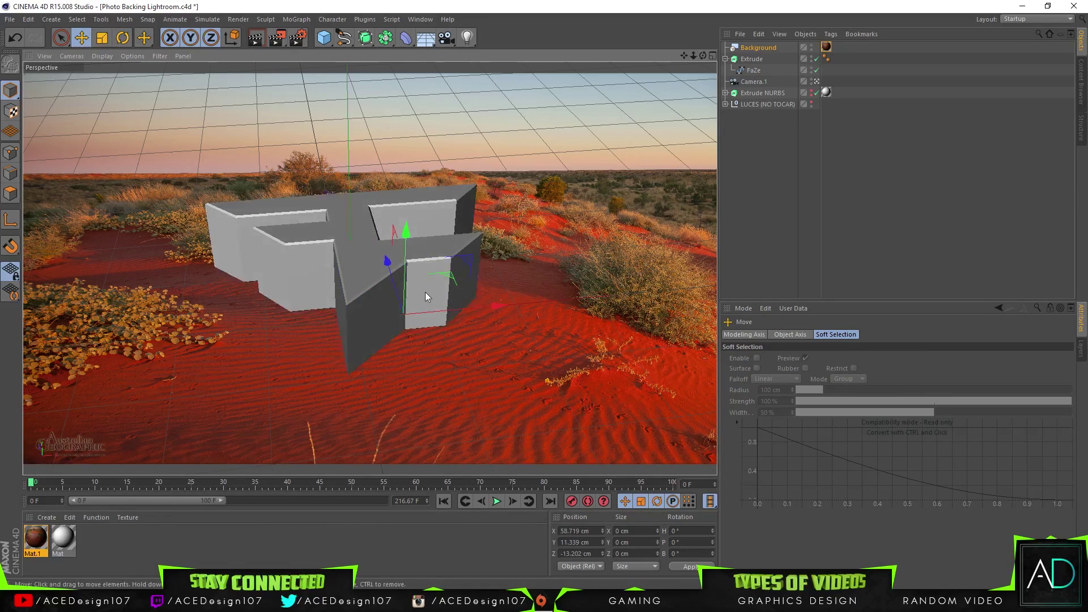
pyautogui.click(751, 58)
pyautogui.moveTo(357, 263); pyautogui.dragTo(300, 397)
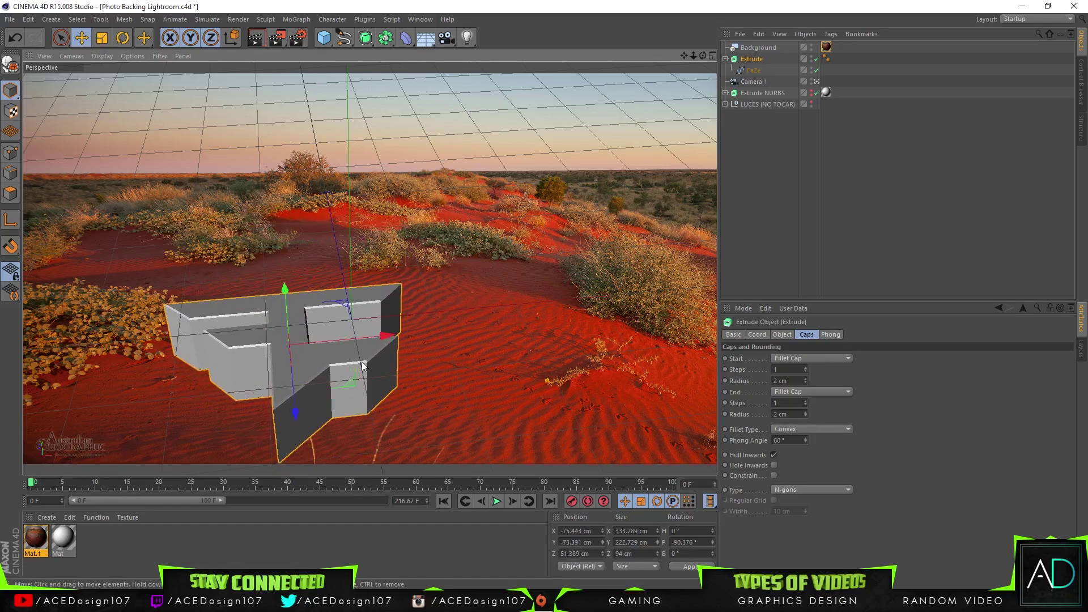
pyautogui.moveTo(381, 346); pyautogui.dragTo(455, 331)
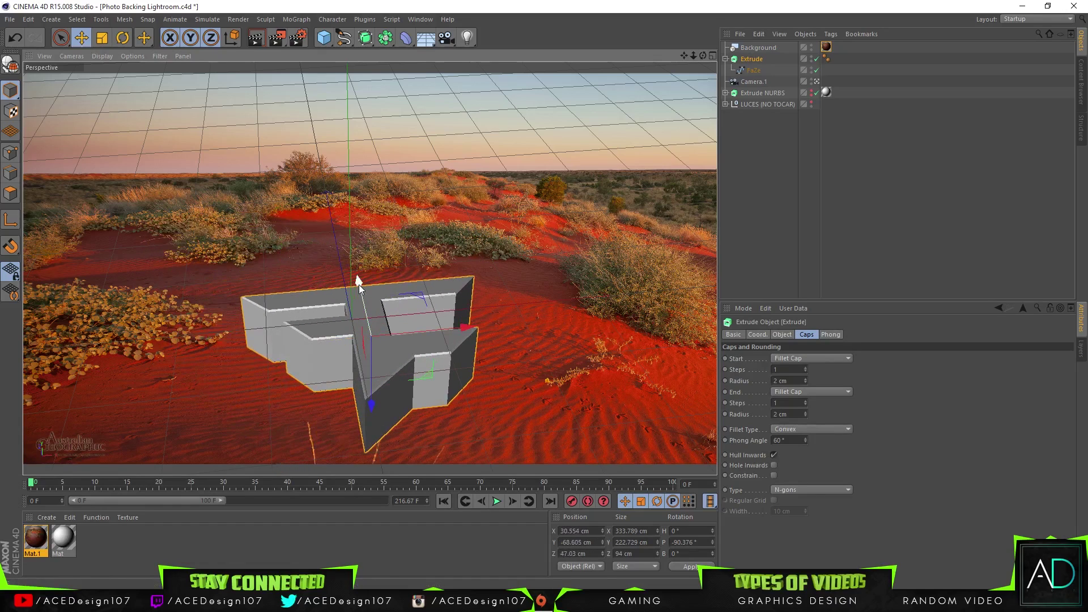
pyautogui.moveTo(359, 285); pyautogui.dragTo(314, 274)
pyautogui.click(867, 159)
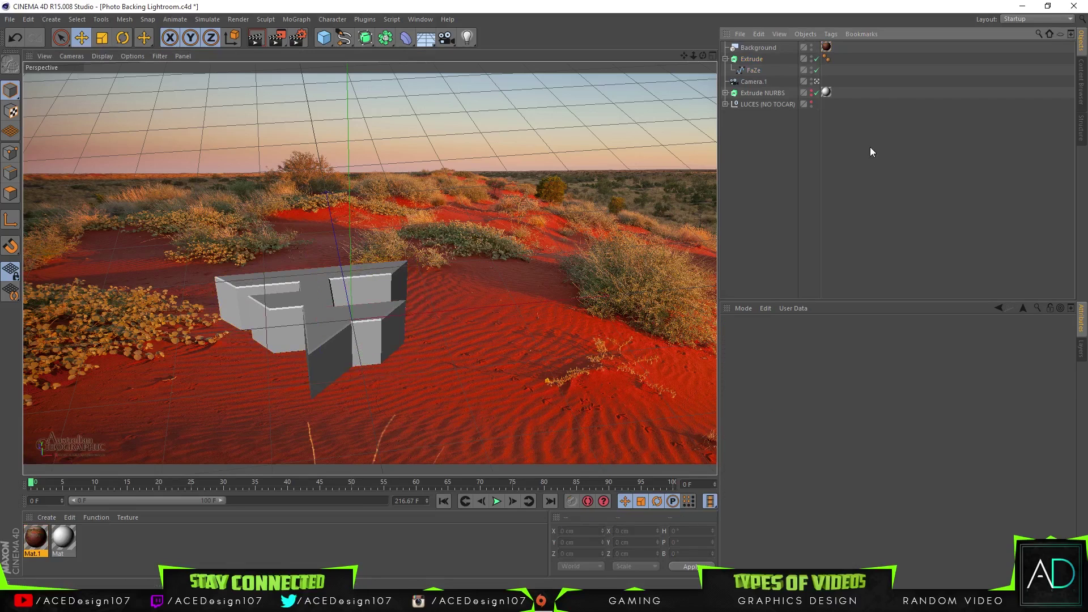
pyautogui.click(756, 47)
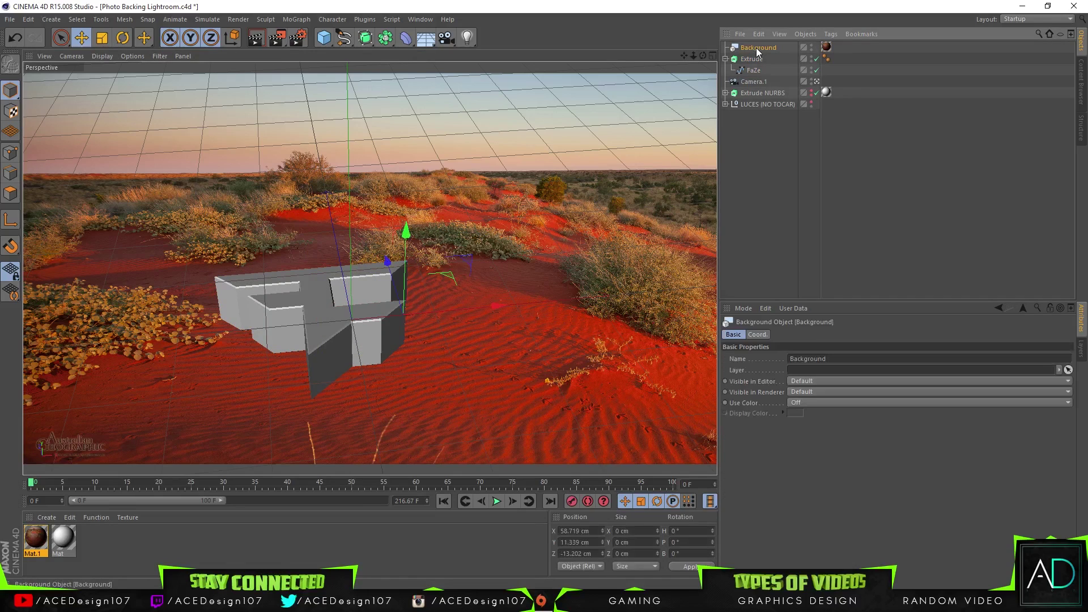
# - Add a Plane and lower it beneath the logo in the Front view
pyautogui.click(325, 43)
pyautogui.click(419, 76)
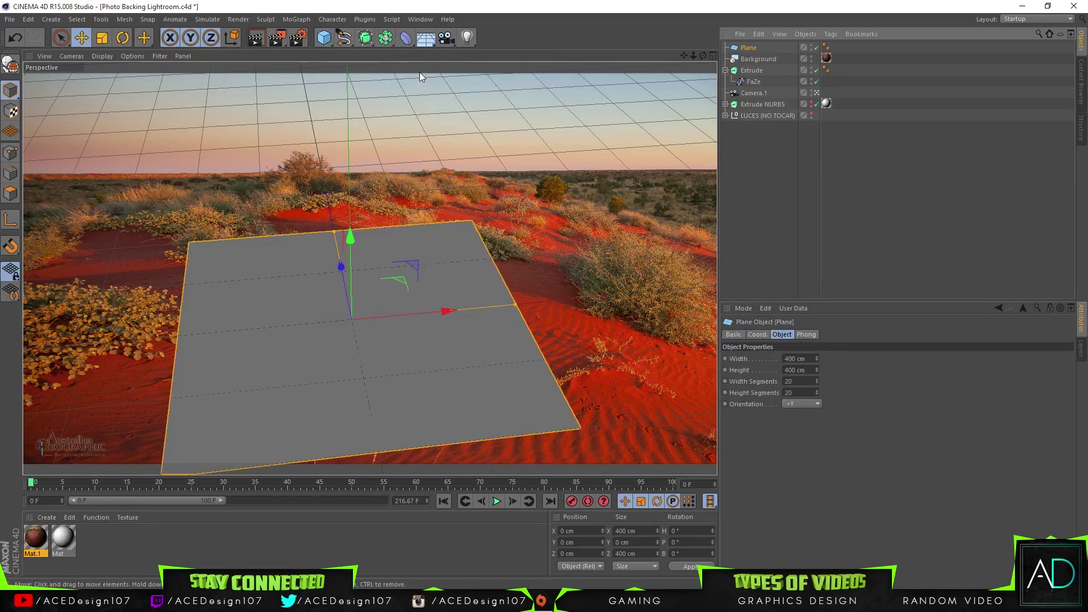
pyautogui.click(711, 54)
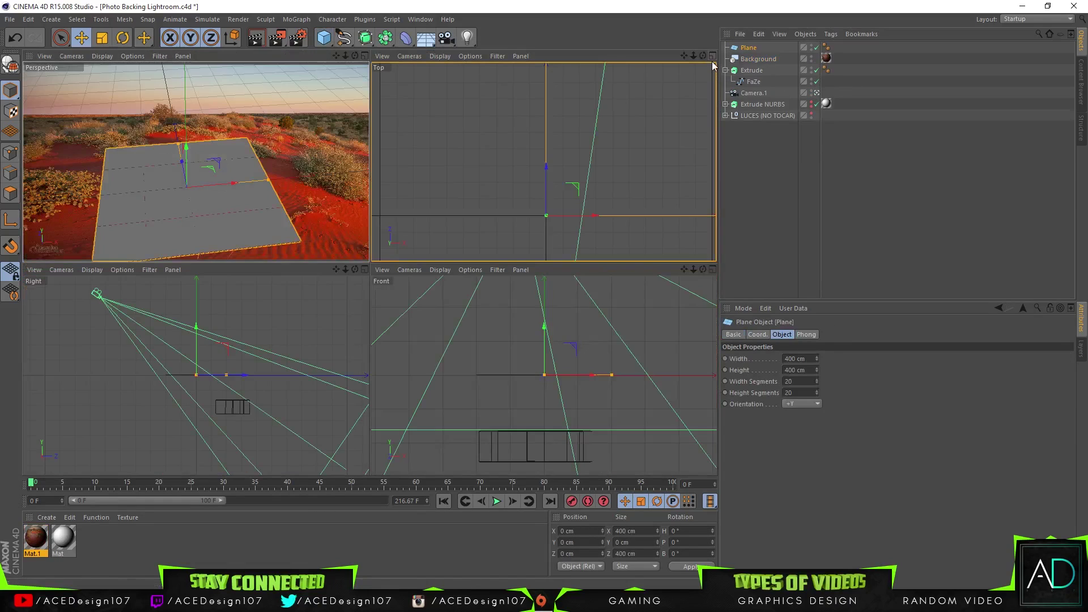
pyautogui.click(709, 270)
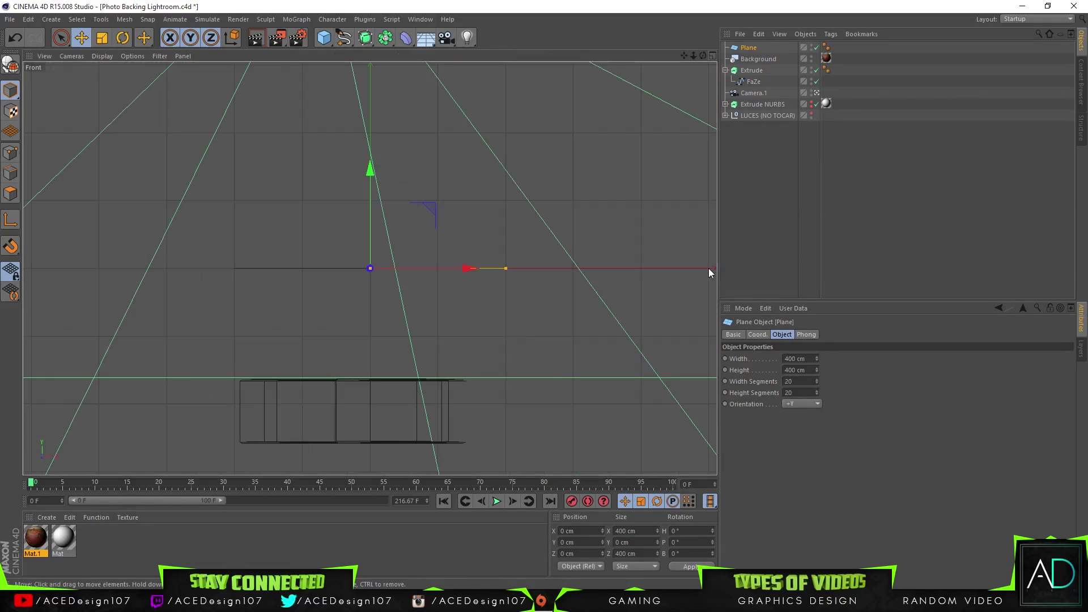
pyautogui.moveTo(371, 170); pyautogui.dragTo(357, 363)
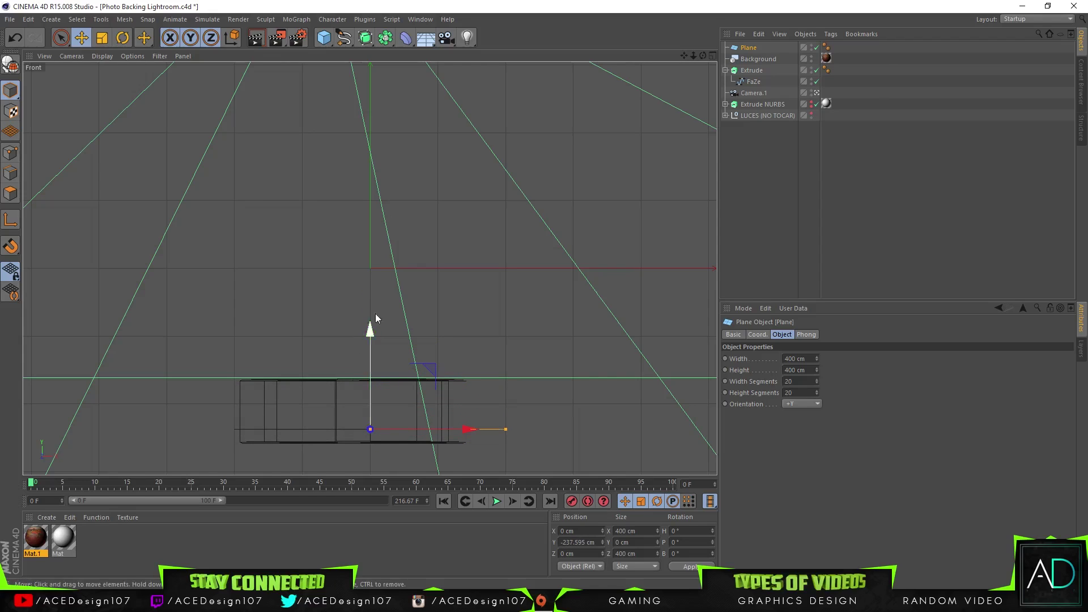
# - Centre the plane under the logo at Z 290.029 cm and scale it to about 3432 × 3432 cm
pyautogui.click(712, 55)
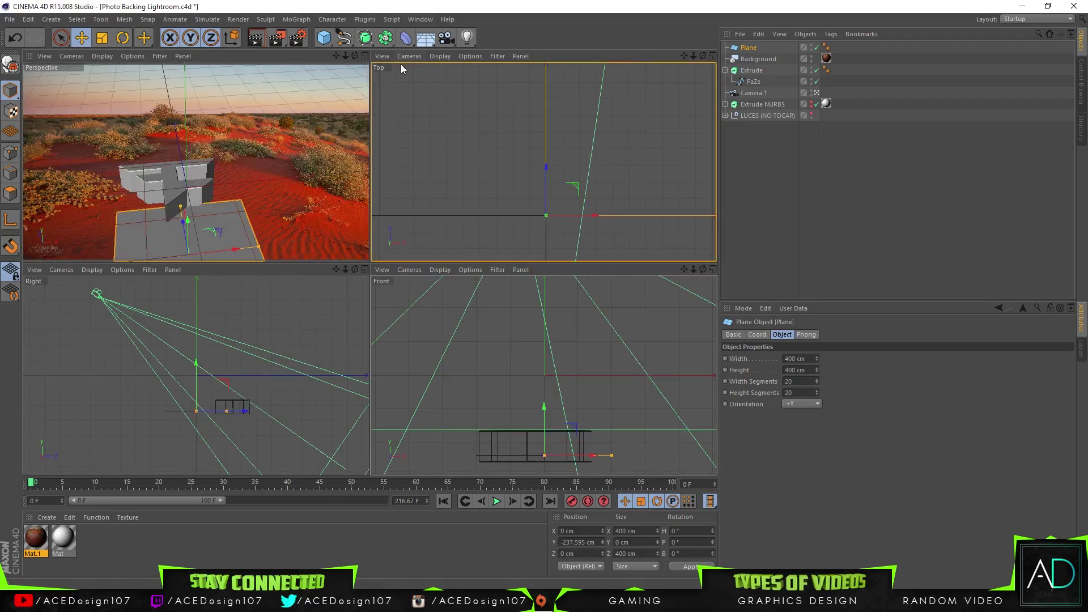
pyautogui.click(364, 55)
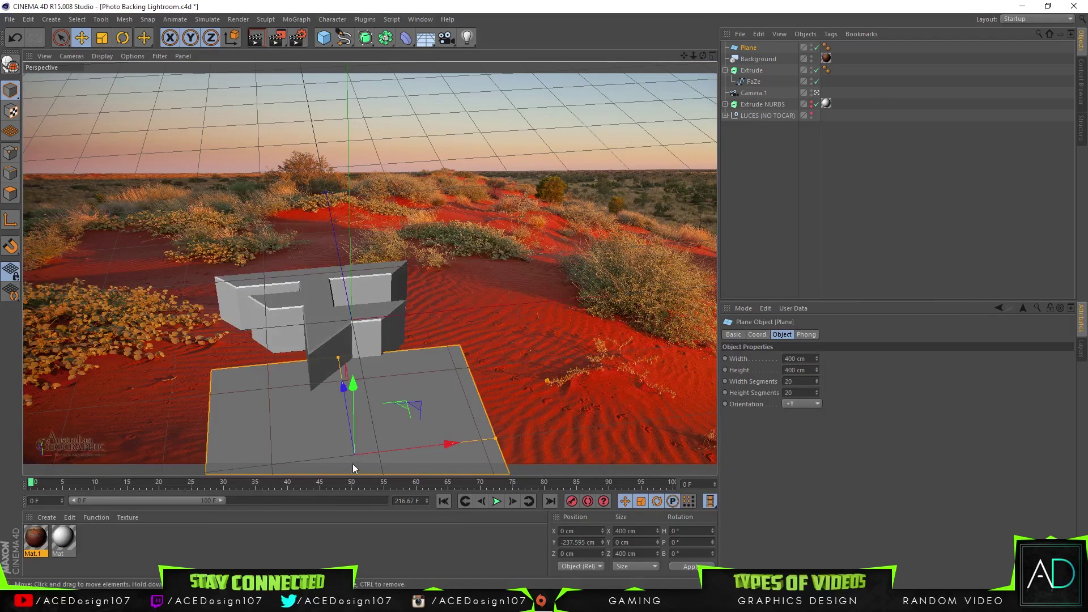
pyautogui.moveTo(345, 398); pyautogui.dragTo(292, 280)
pyautogui.moveTo(424, 314); pyautogui.dragTo(413, 317)
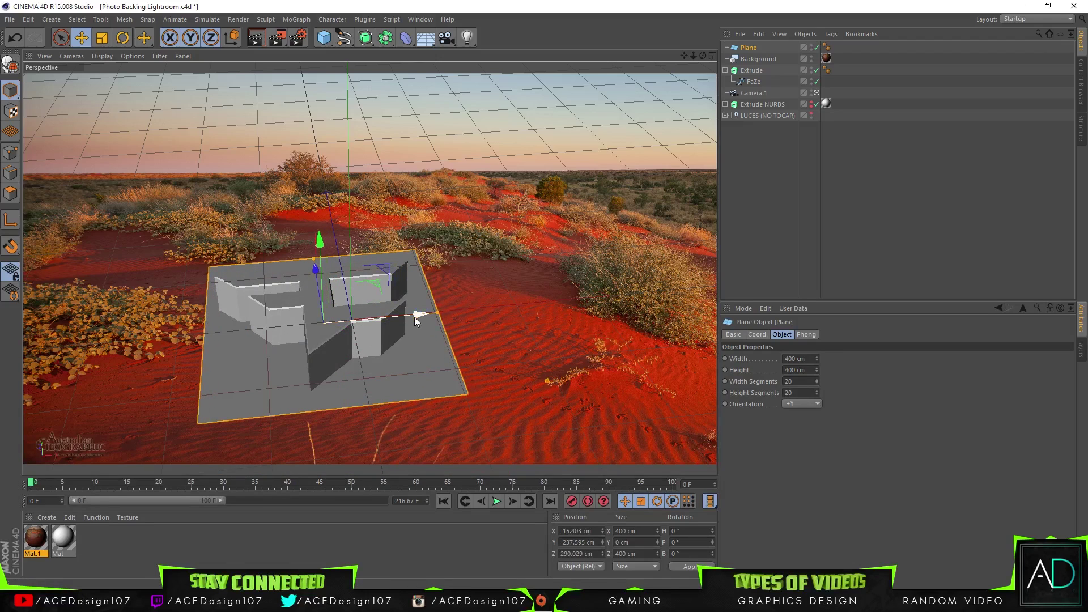
pyautogui.click(102, 37)
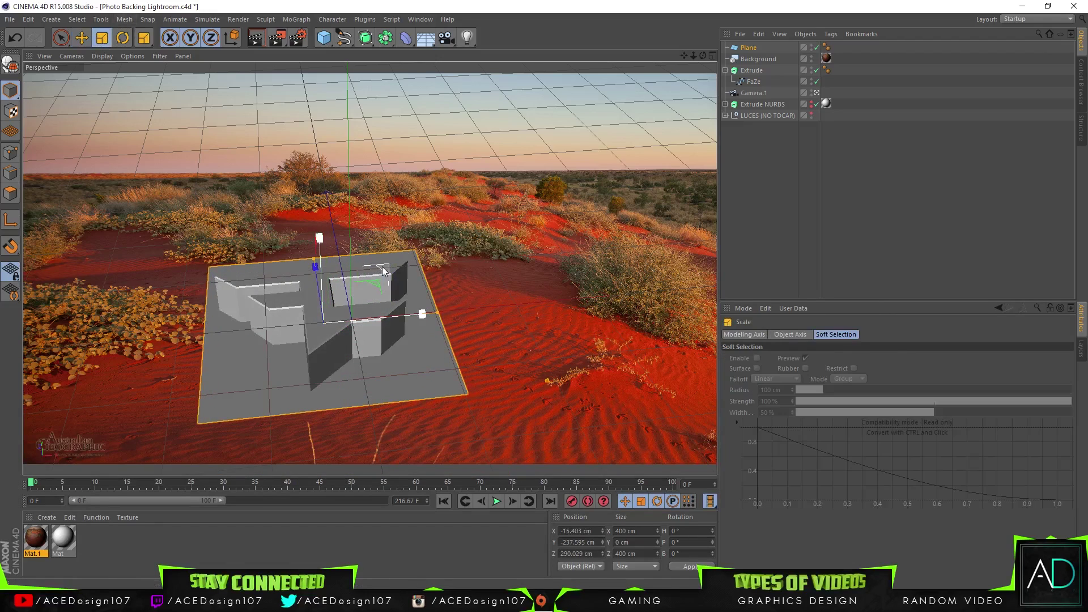
pyautogui.moveTo(383, 271); pyautogui.dragTo(502, 271)
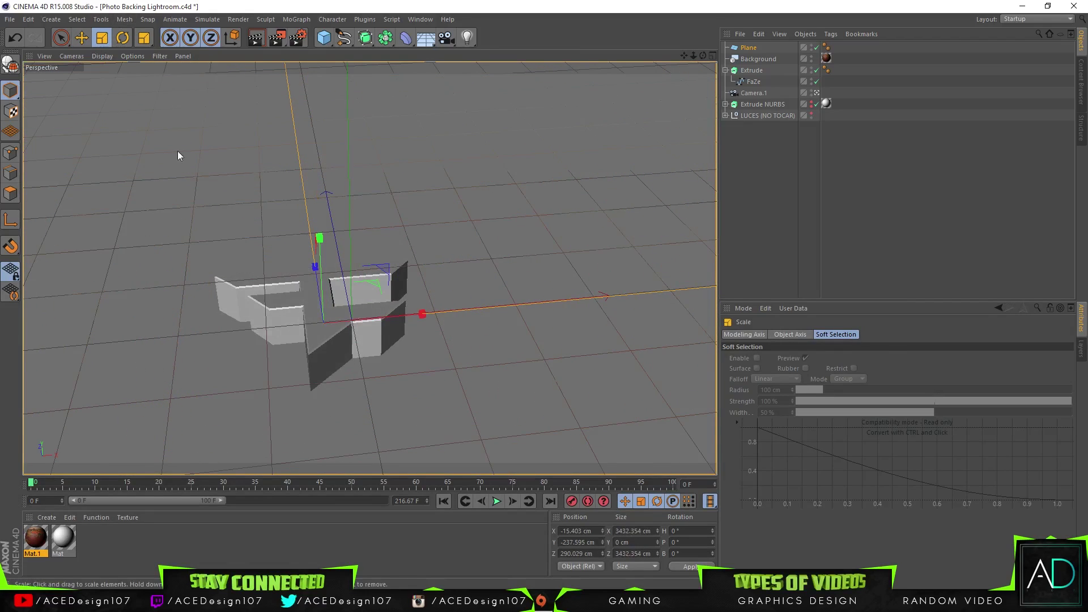
# - Copy the Background's Mat.1 texture tag onto the Plane and render to see the logo on the sand
pyautogui.click(255, 38)
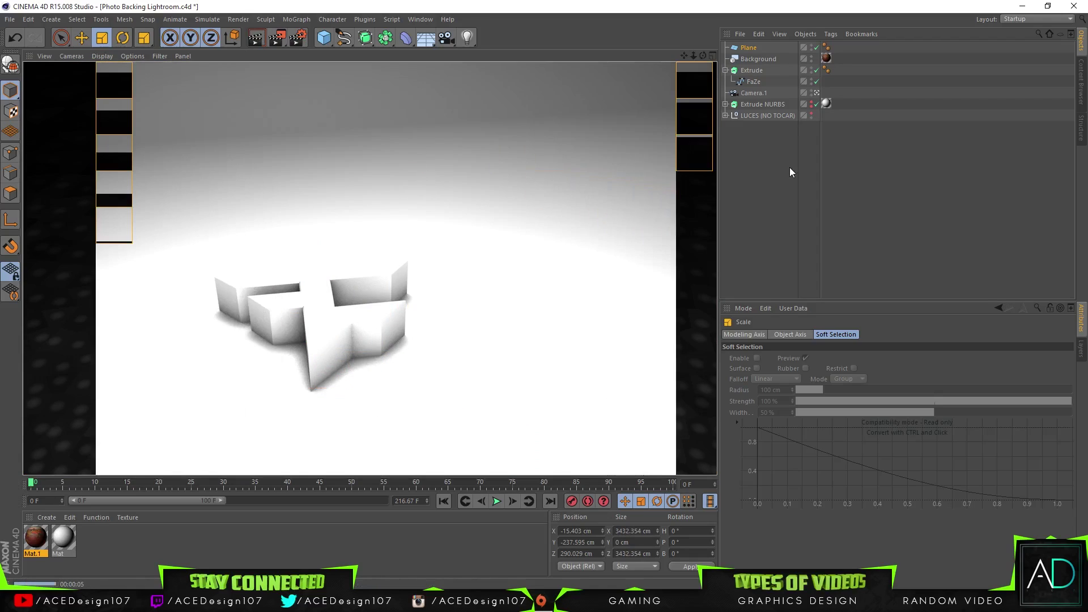
pyautogui.click(646, 110)
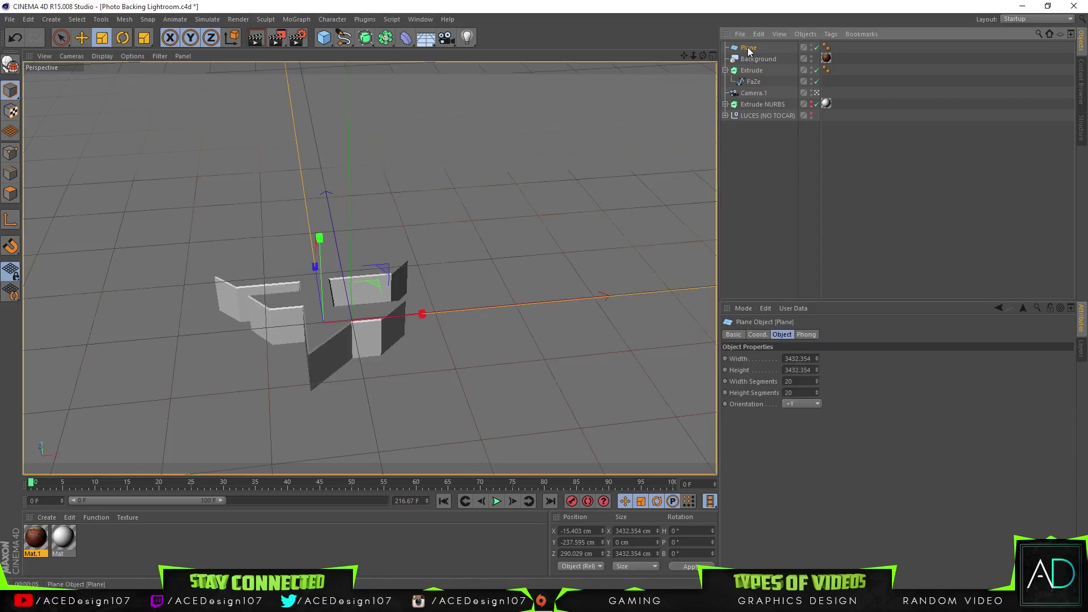
pyautogui.click(827, 59)
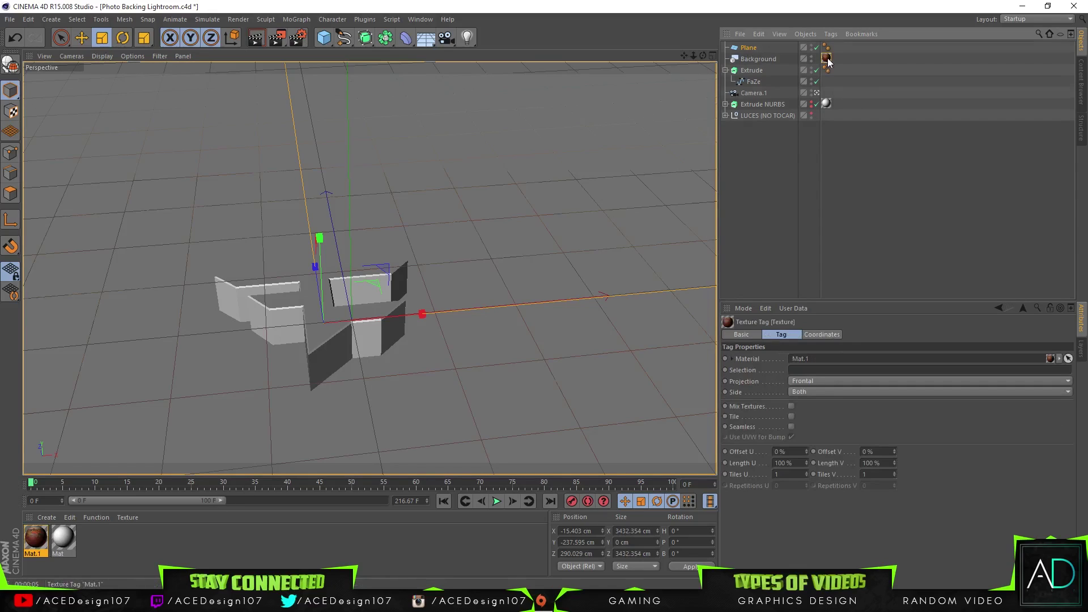
pyautogui.moveTo(750, 48); pyautogui.dragTo(751, 50)
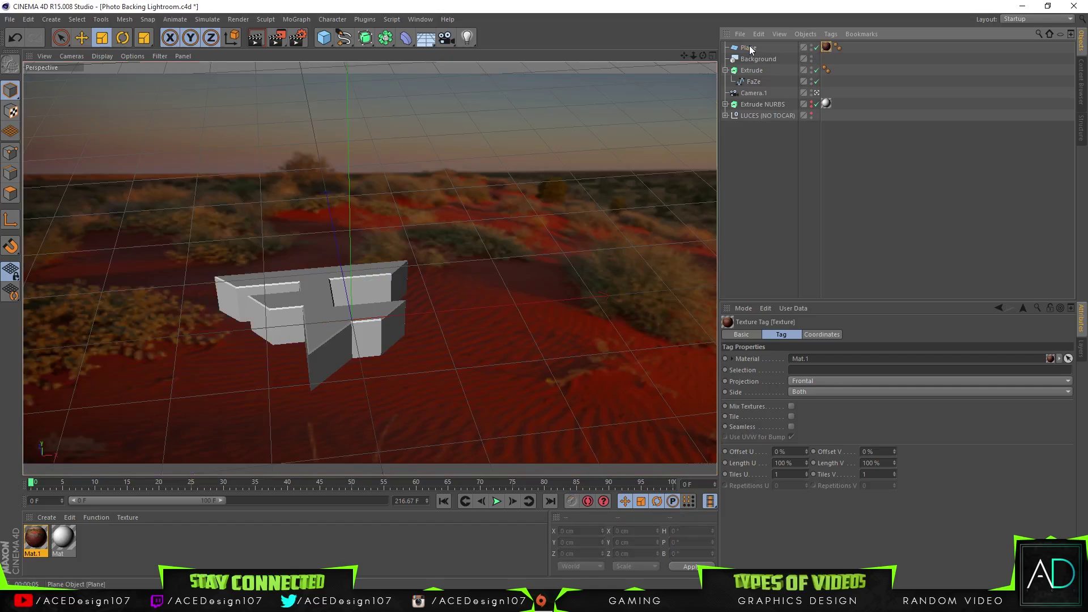
pyautogui.click(256, 38)
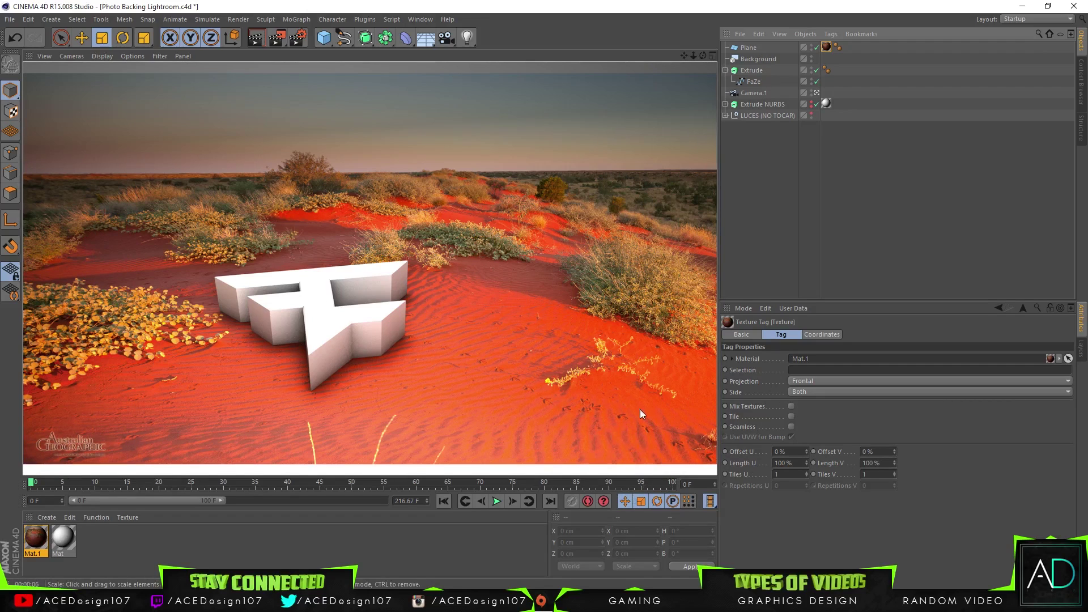
# - Expand the LUCES (NO TOCAR) group, delete the YouTube credit object, and save the scene
pyautogui.click(724, 115)
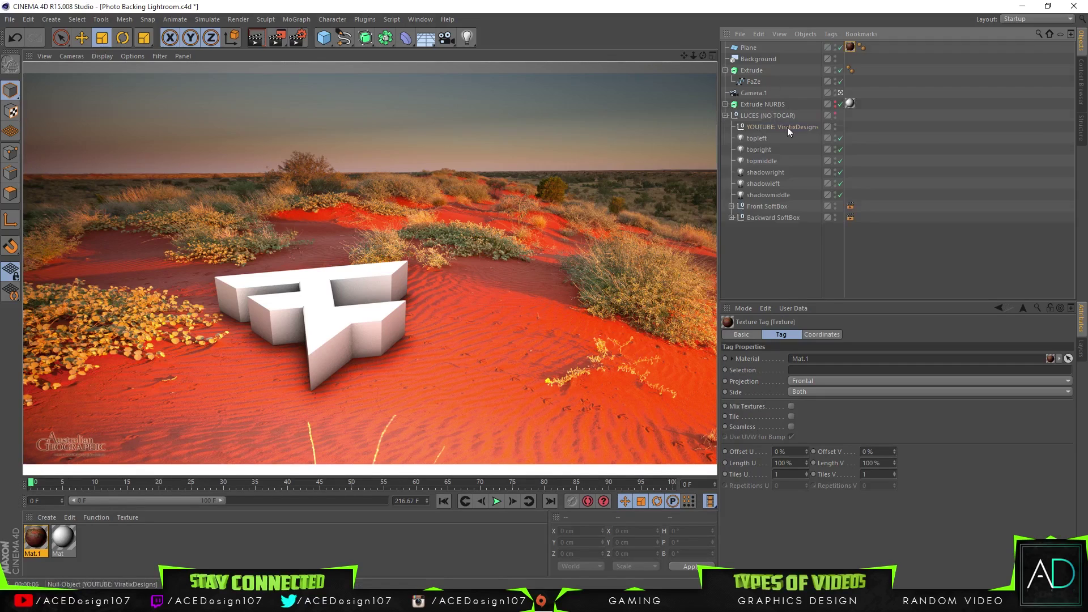
pyautogui.press('Delete')
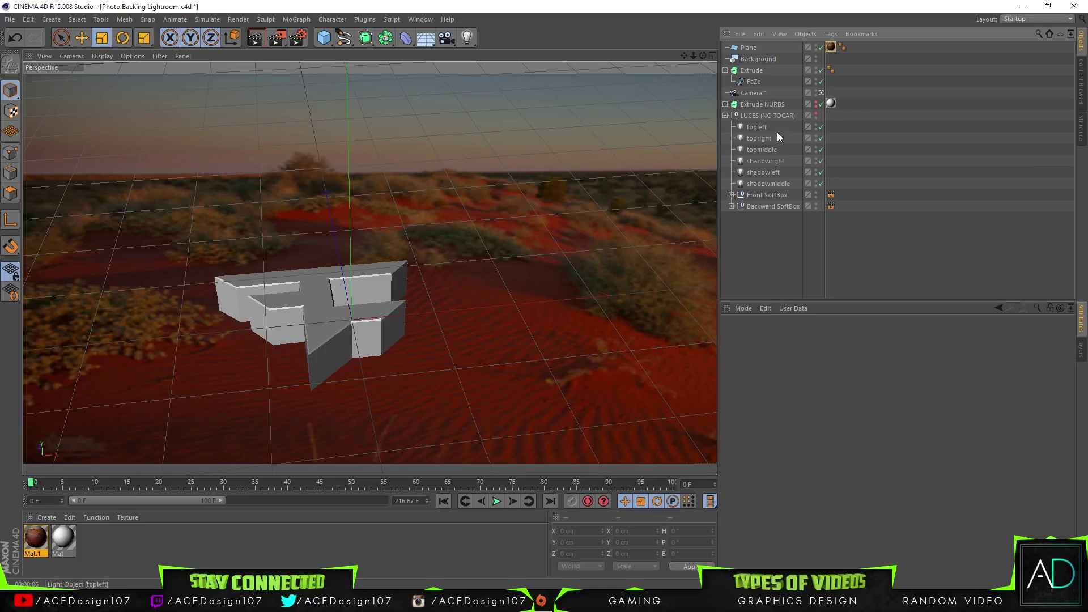
pyautogui.hotkey('ctrl', 's')
# - Check the topleft, shadowright, topmiddle and topright lights with test renders of the view
pyautogui.click(756, 128)
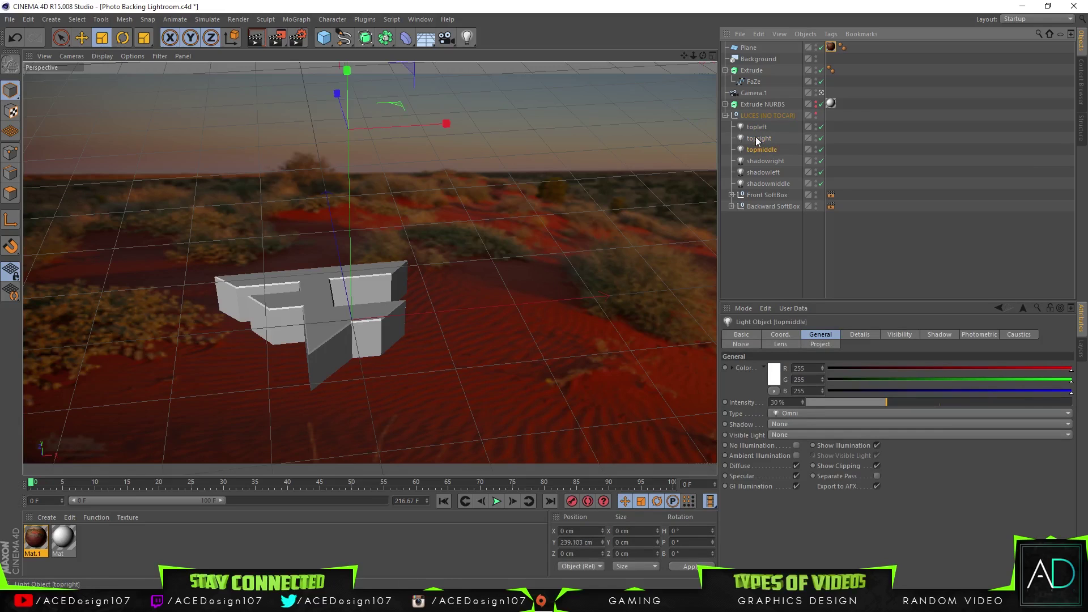
pyautogui.click(755, 161)
pyautogui.click(759, 150)
pyautogui.click(764, 149)
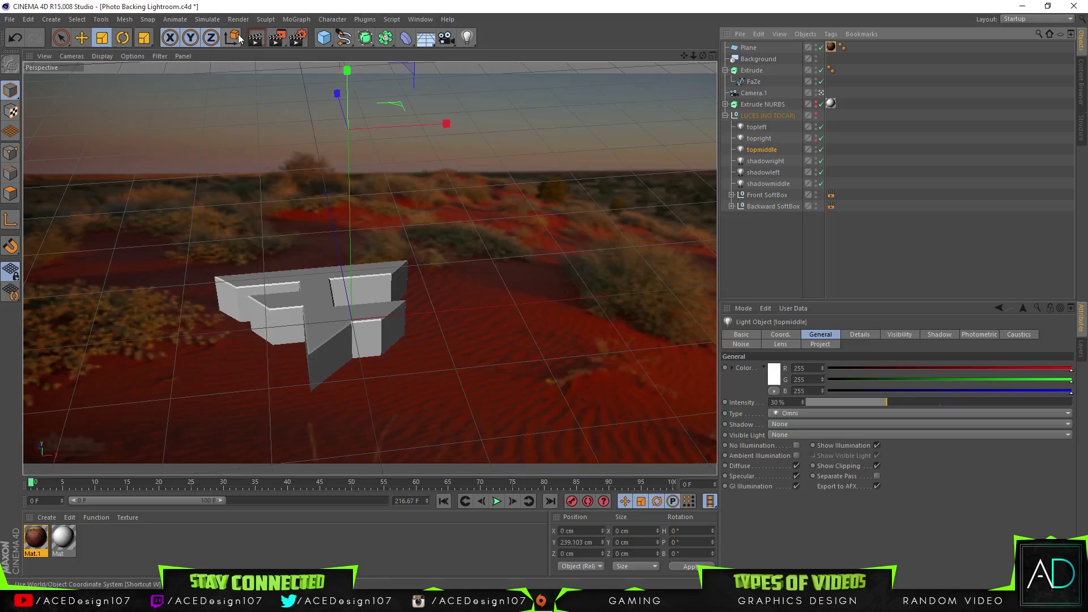
pyautogui.click(265, 38)
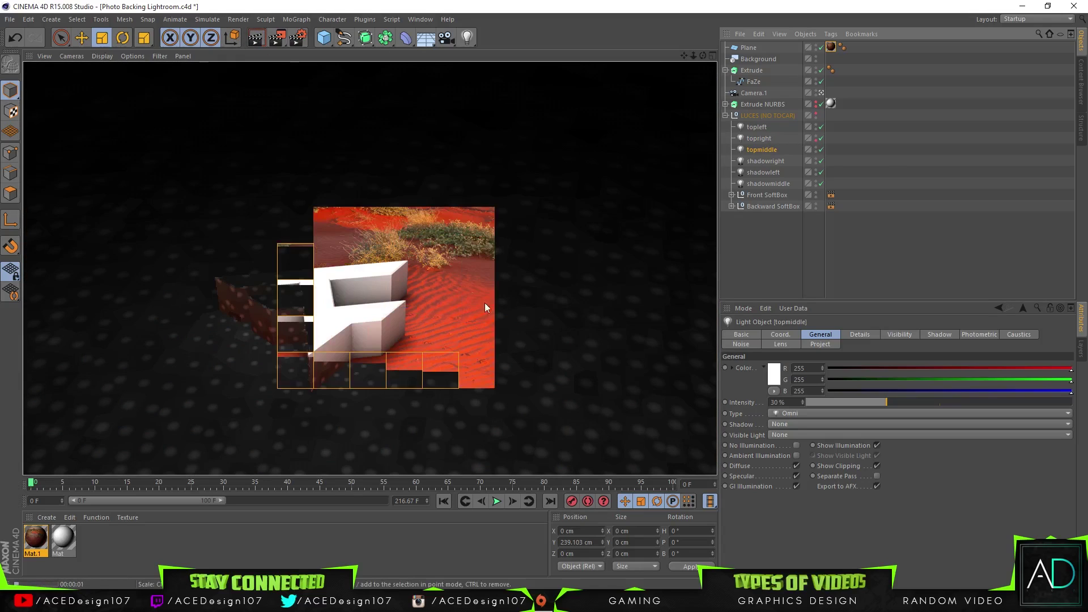
pyautogui.click(760, 139)
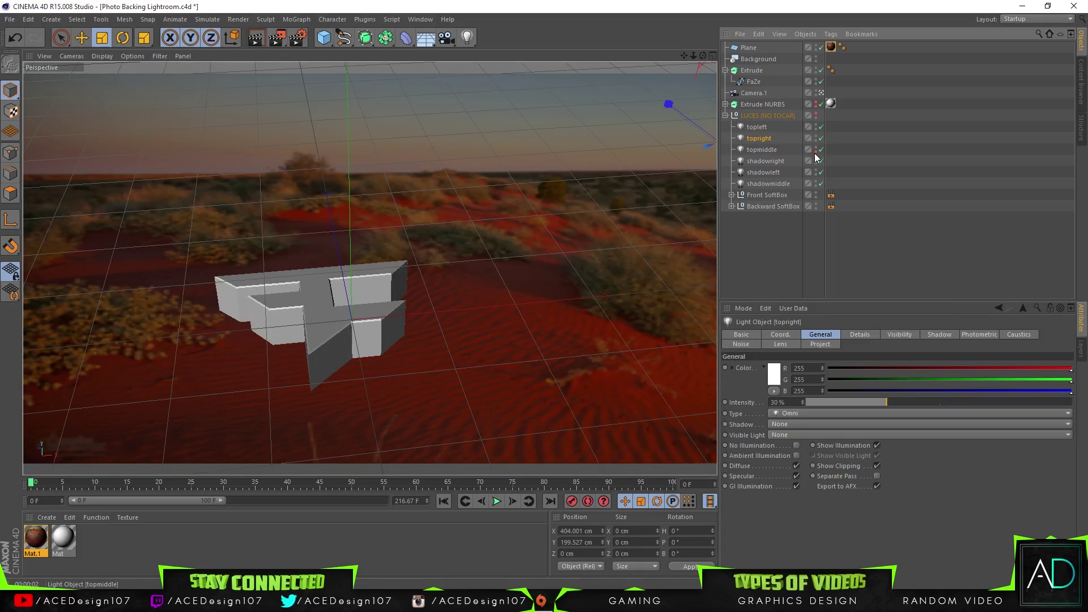
pyautogui.click(254, 40)
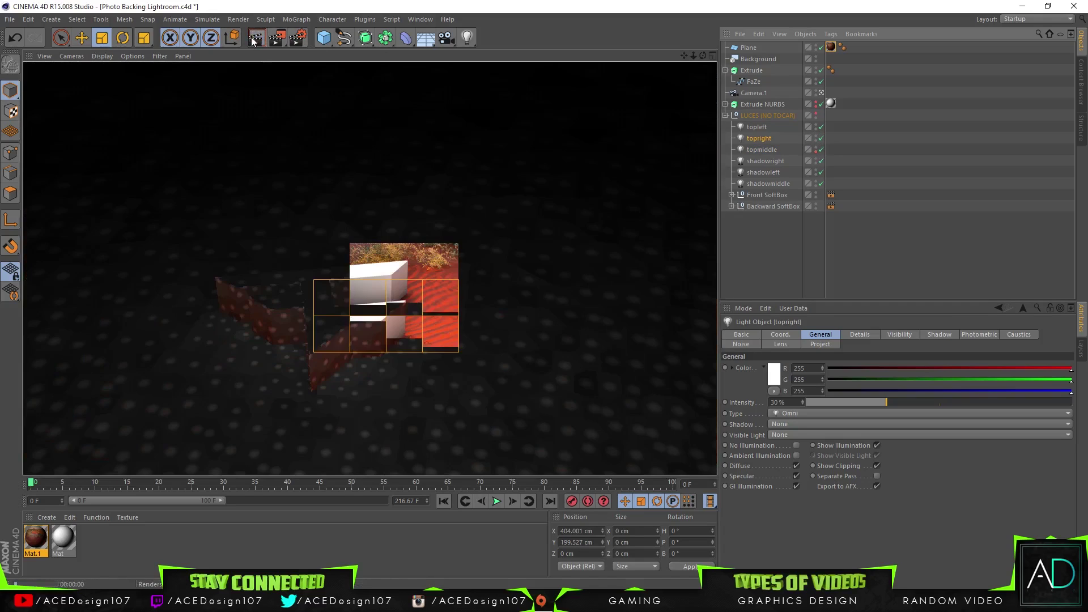
pyautogui.click(787, 259)
# - Exclude the topmiddle and topright lights from rendering and re-render the view
pyautogui.click(816, 151)
pyautogui.click(816, 152)
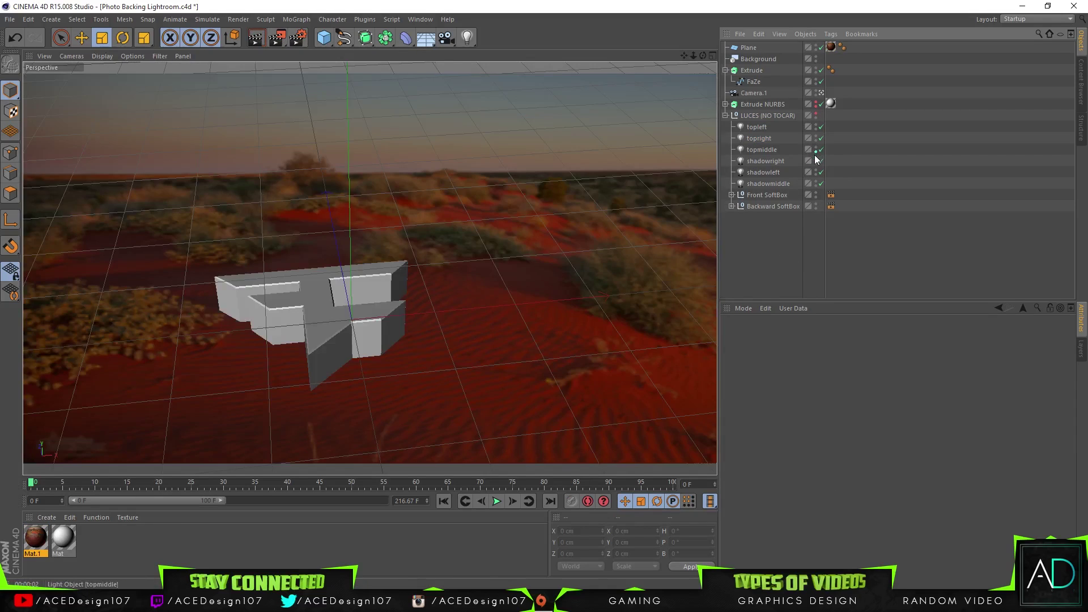
pyautogui.click(816, 151)
pyautogui.click(816, 139)
pyautogui.click(255, 38)
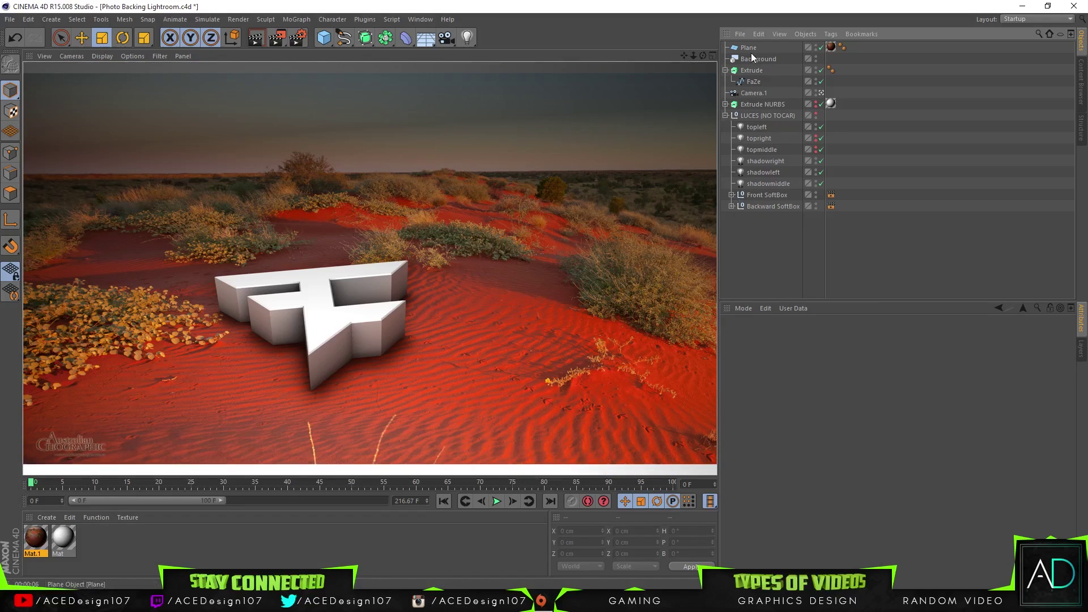
# - Collapse the Extrude and LUCES (NO TOCAR) hierarchies and render the final shaded logo
pyautogui.click(725, 70)
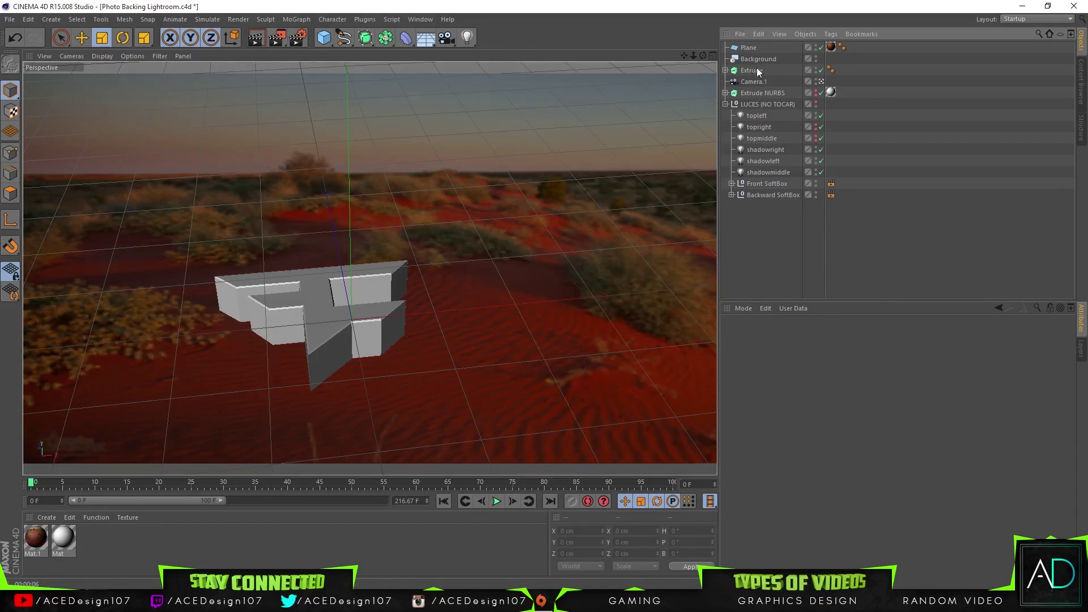
pyautogui.click(725, 105)
pyautogui.click(256, 37)
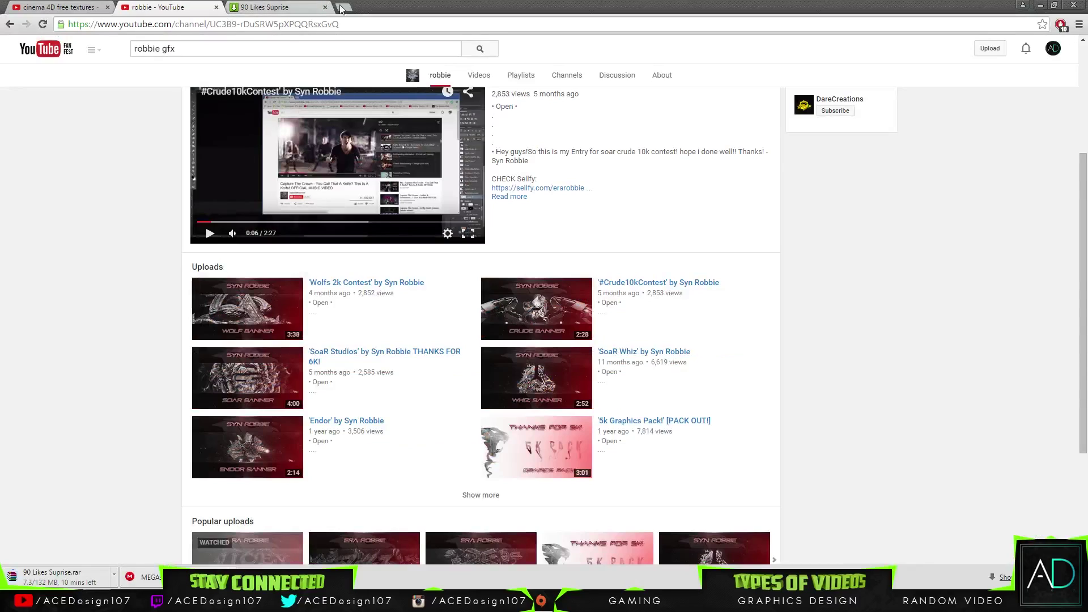
# - In a new tab, search for 'destroyed city background', fixing typos, and show Image results
pyautogui.click(342, 7)
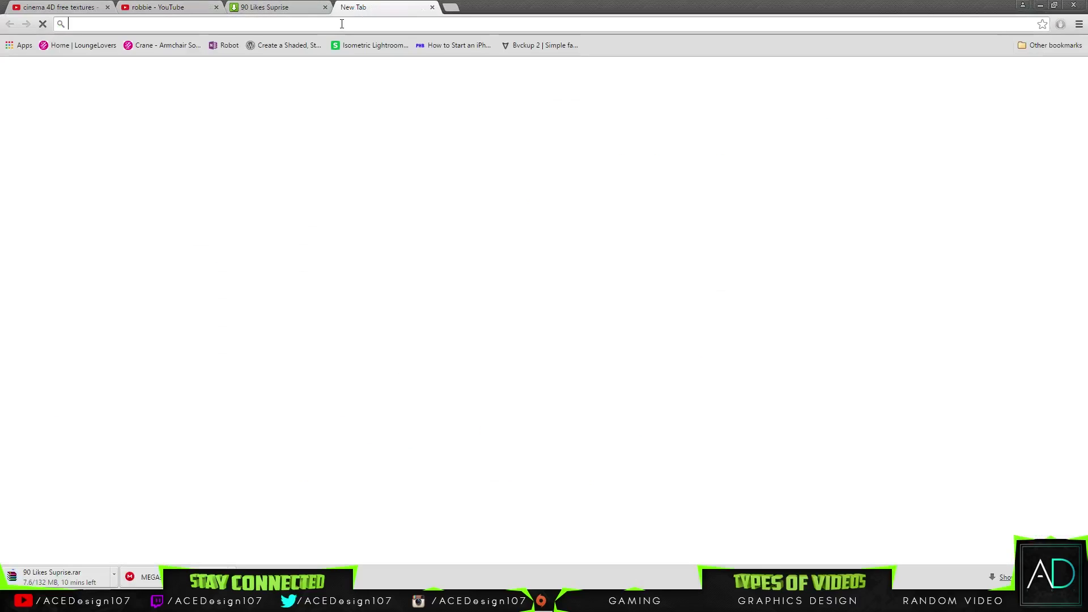
pyautogui.write('ci')
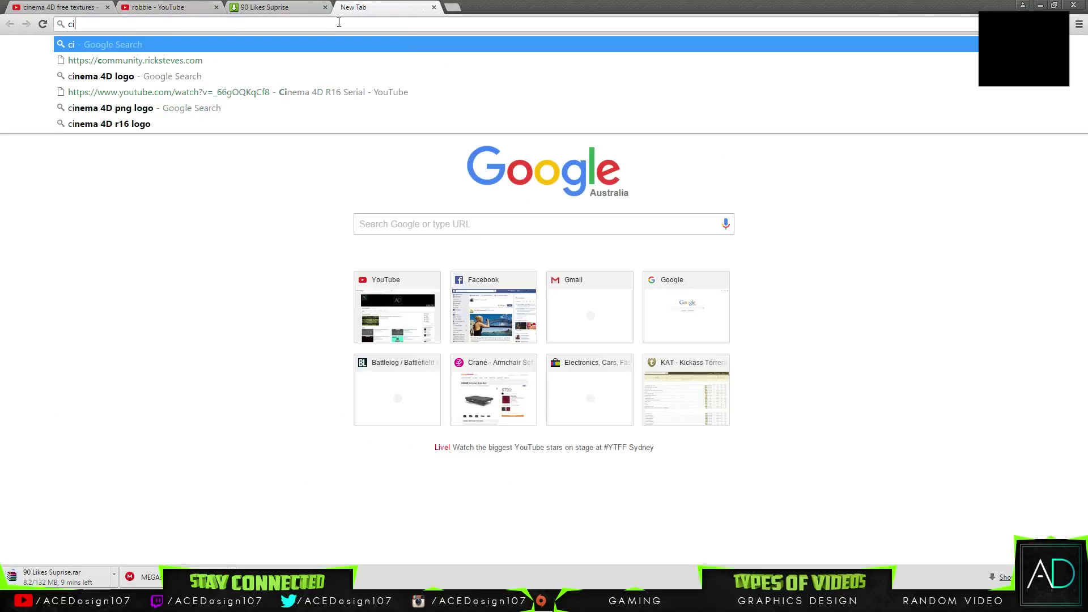
pyautogui.write('ty backgro')
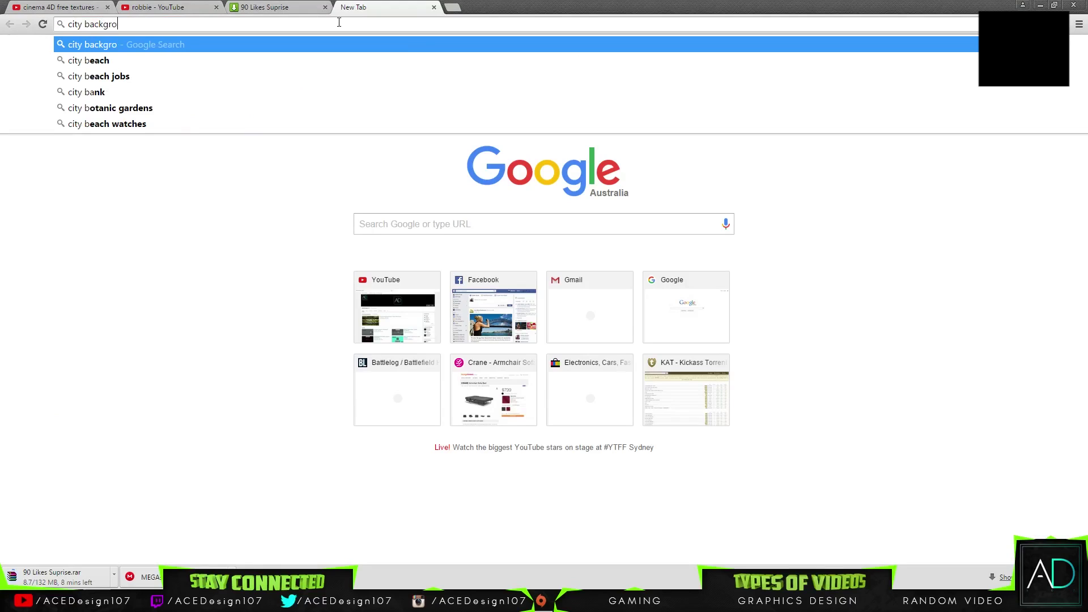
pyautogui.write('umd')
pyautogui.press('Return')
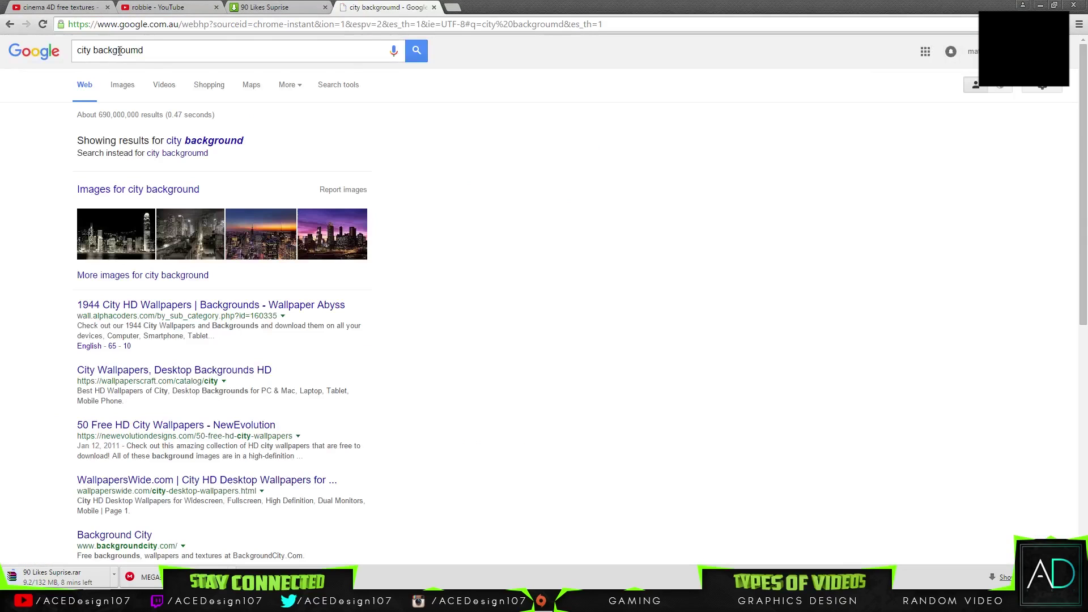
pyautogui.click(138, 51)
pyautogui.press('BackSpace')
pyautogui.write('ndd')
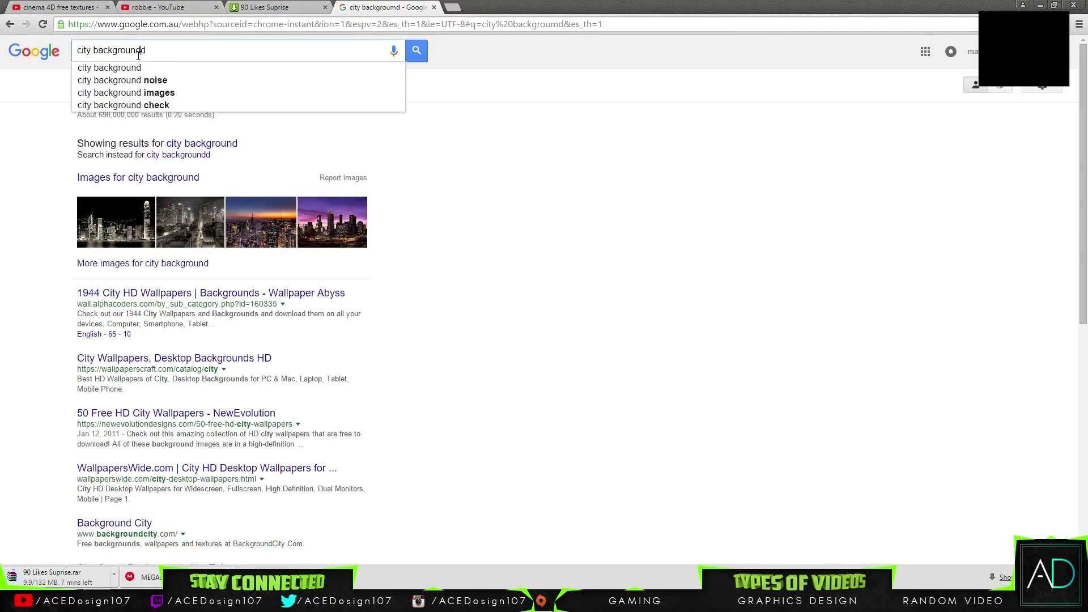
pyautogui.press('BackSpace')
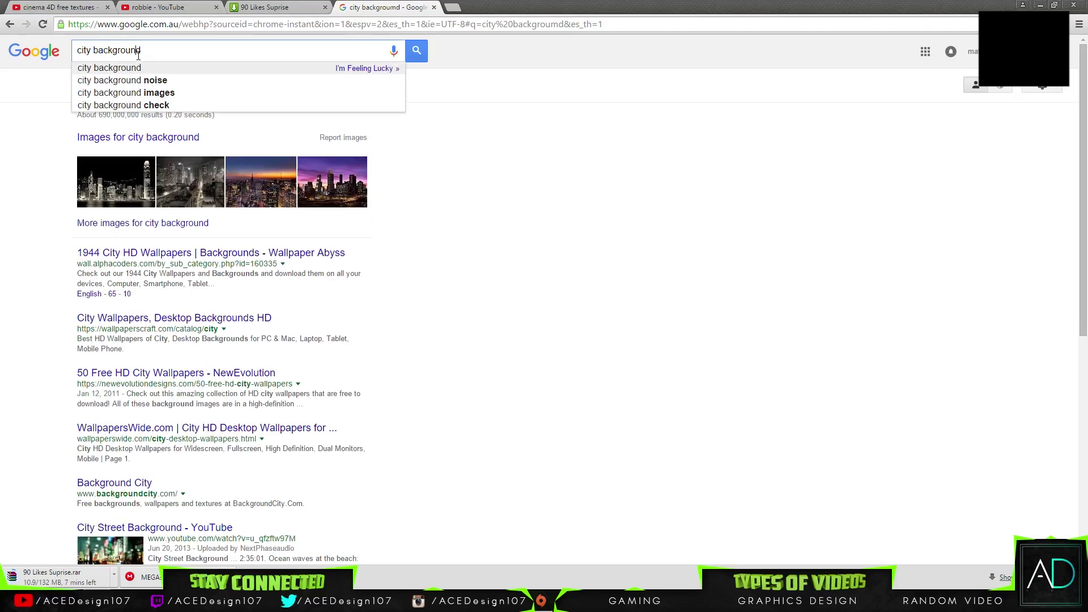
pyautogui.press('Home')
pyautogui.write('destory')
pyautogui.press('BackSpace')
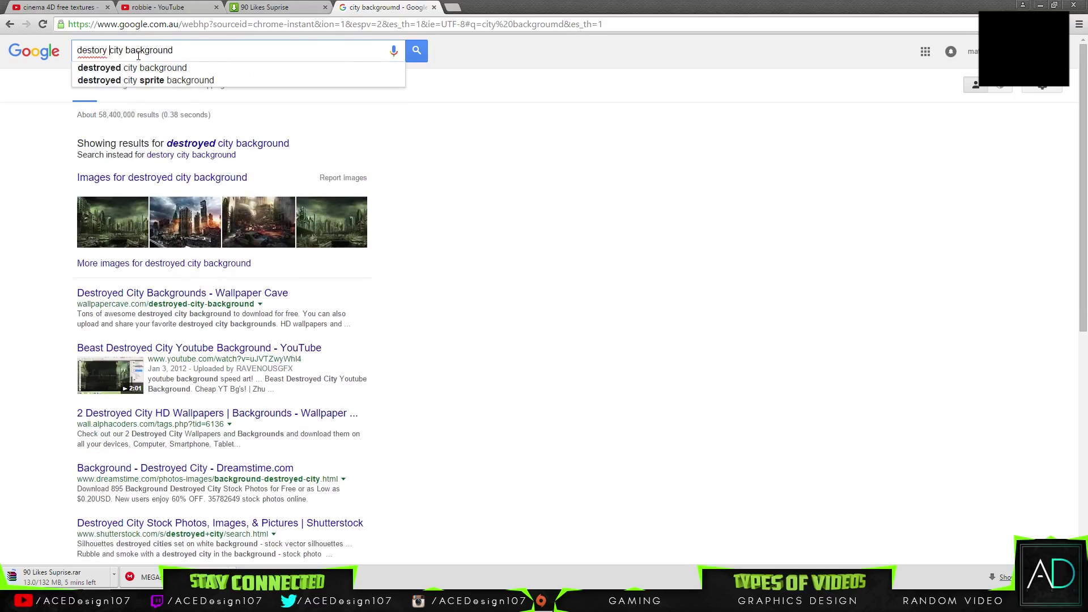
pyautogui.write('ed')
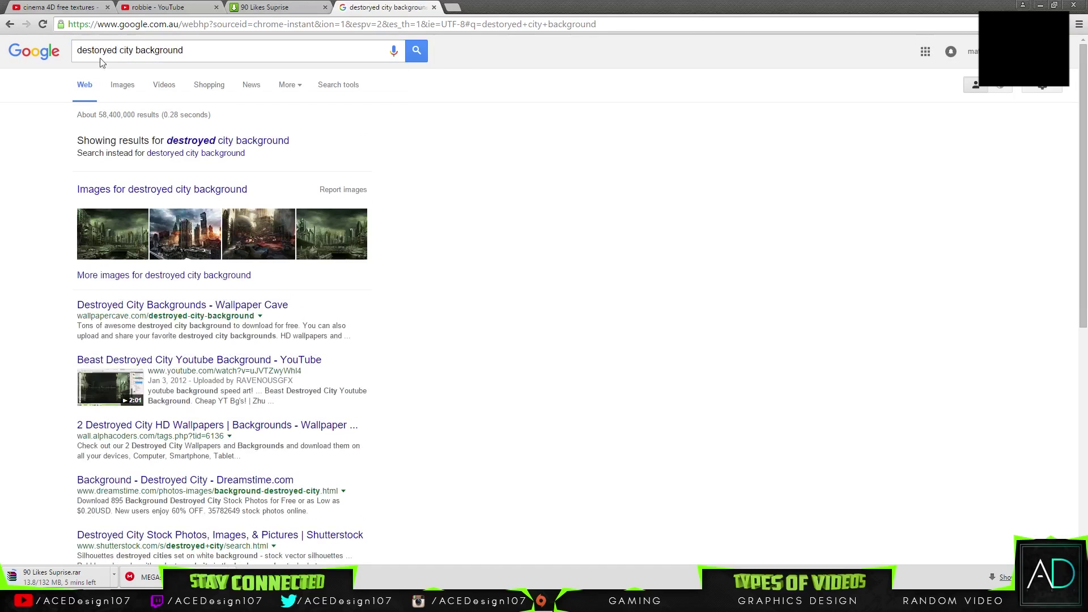
pyautogui.click(122, 85)
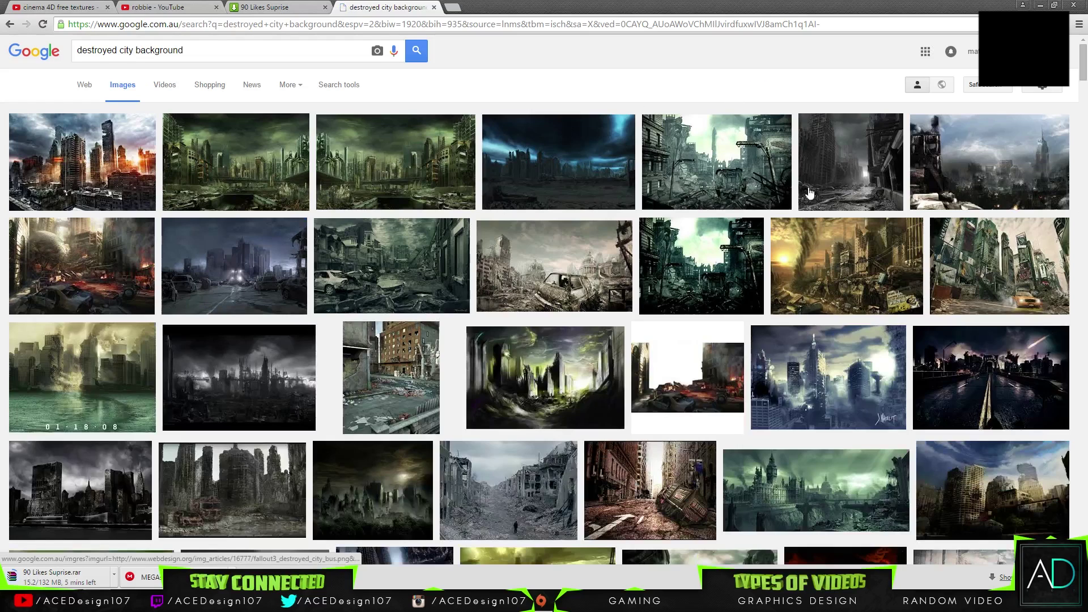
# - Preview the ruined, green, fiery and dark blue city images
pyautogui.click(811, 193)
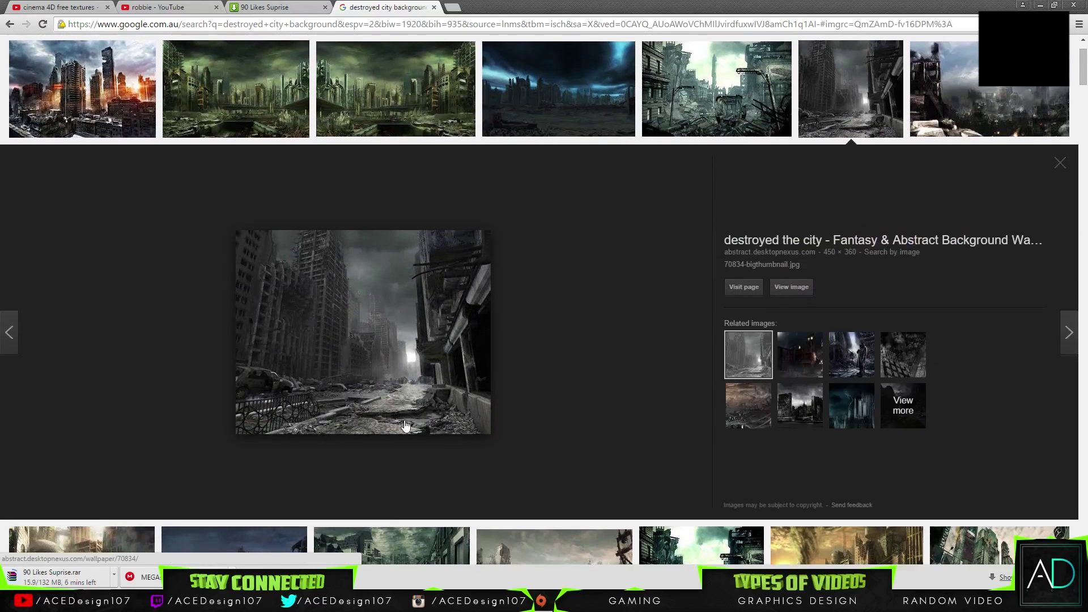
pyautogui.click(198, 91)
pyautogui.click(38, 86)
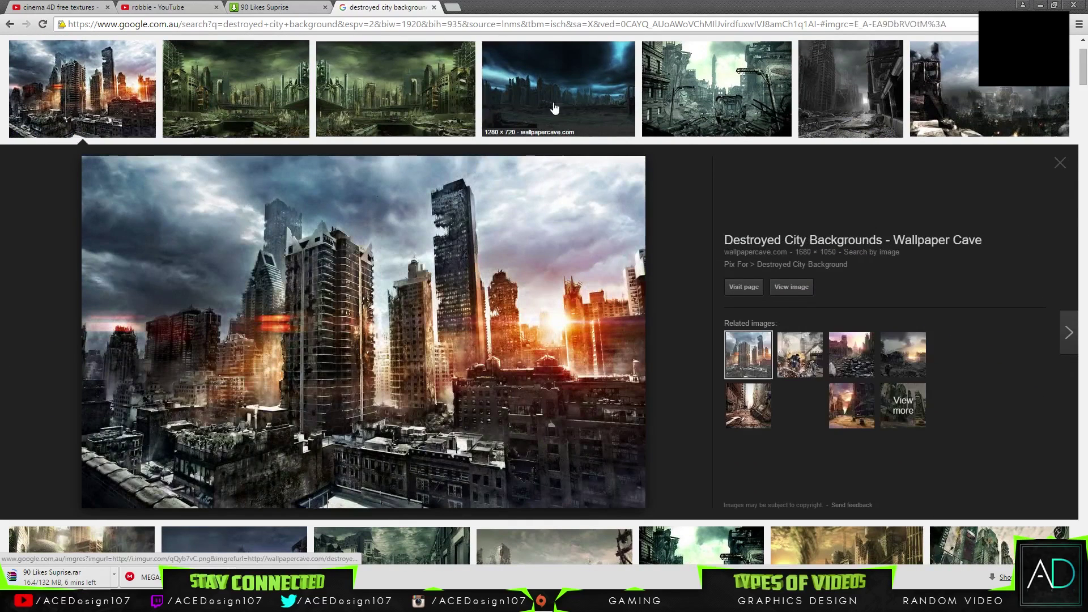
pyautogui.click(606, 111)
pyautogui.scroll(-10, 590, 219)
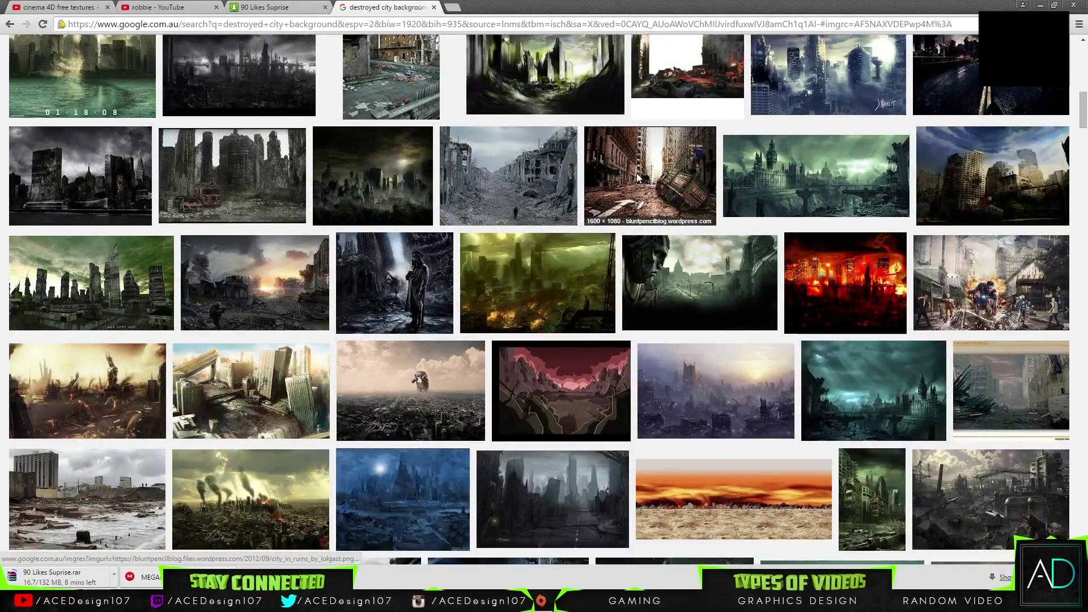
pyautogui.scroll(5, 567, 181)
pyautogui.scroll(-5, 534, 138)
# - Preview the grey ruined street, dark city, red-cars and destroyed city wallpaper images
pyautogui.click(523, 198)
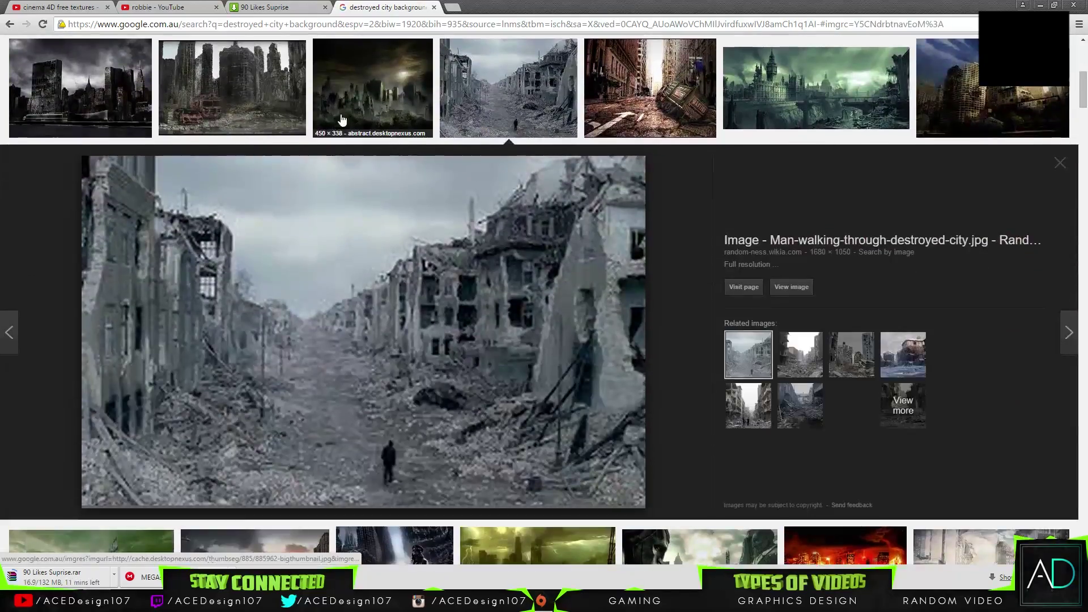
pyautogui.click(340, 120)
pyautogui.click(213, 95)
pyautogui.moveTo(213, 95); pyautogui.dragTo(110, 98)
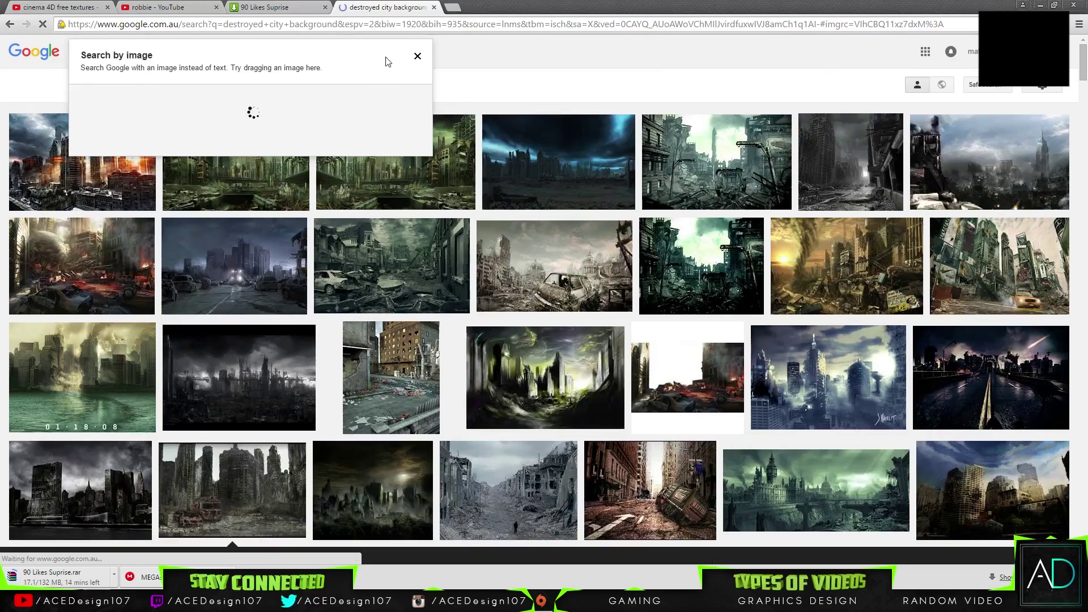
pyautogui.click(417, 56)
pyautogui.click(342, 527)
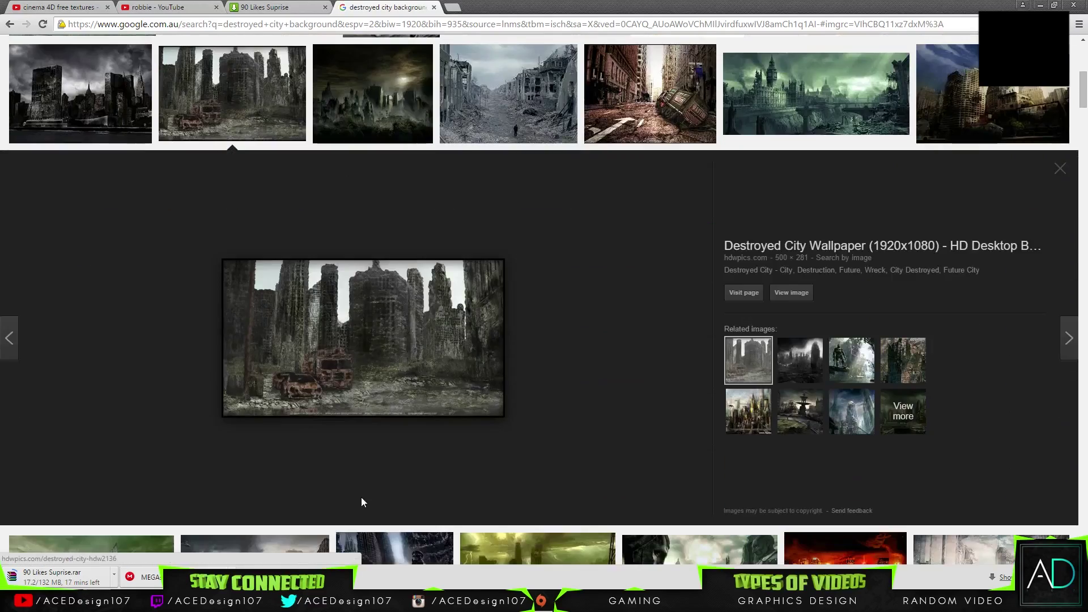
pyautogui.scroll(-13, 357, 481)
pyautogui.scroll(-15, 353, 464)
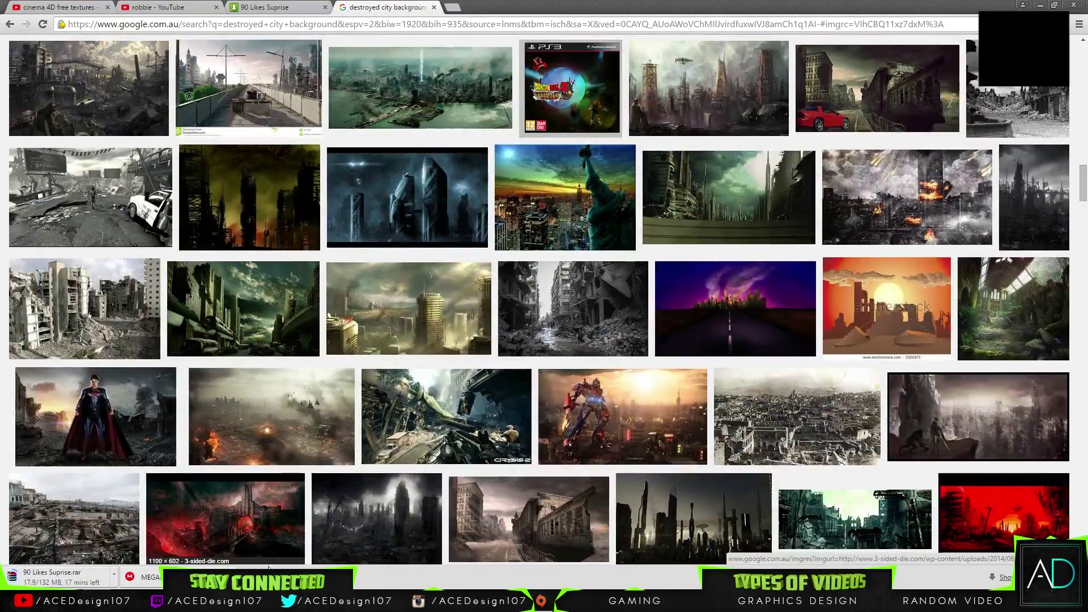
# - Return from Chrome to the Cinema 4D desert scene with the FaZe logo
pyautogui.click(307, 559)
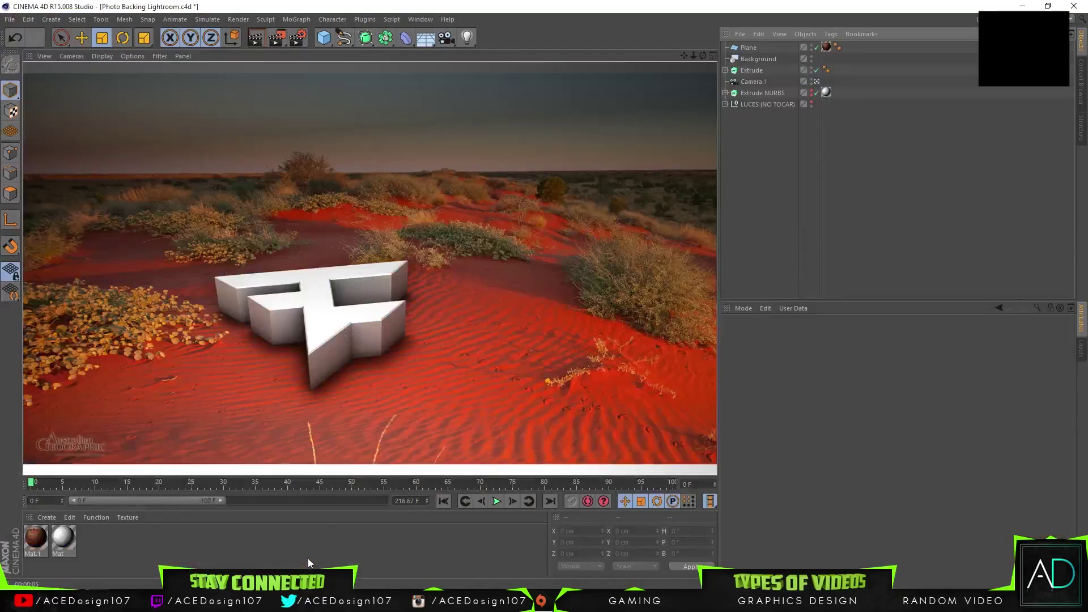